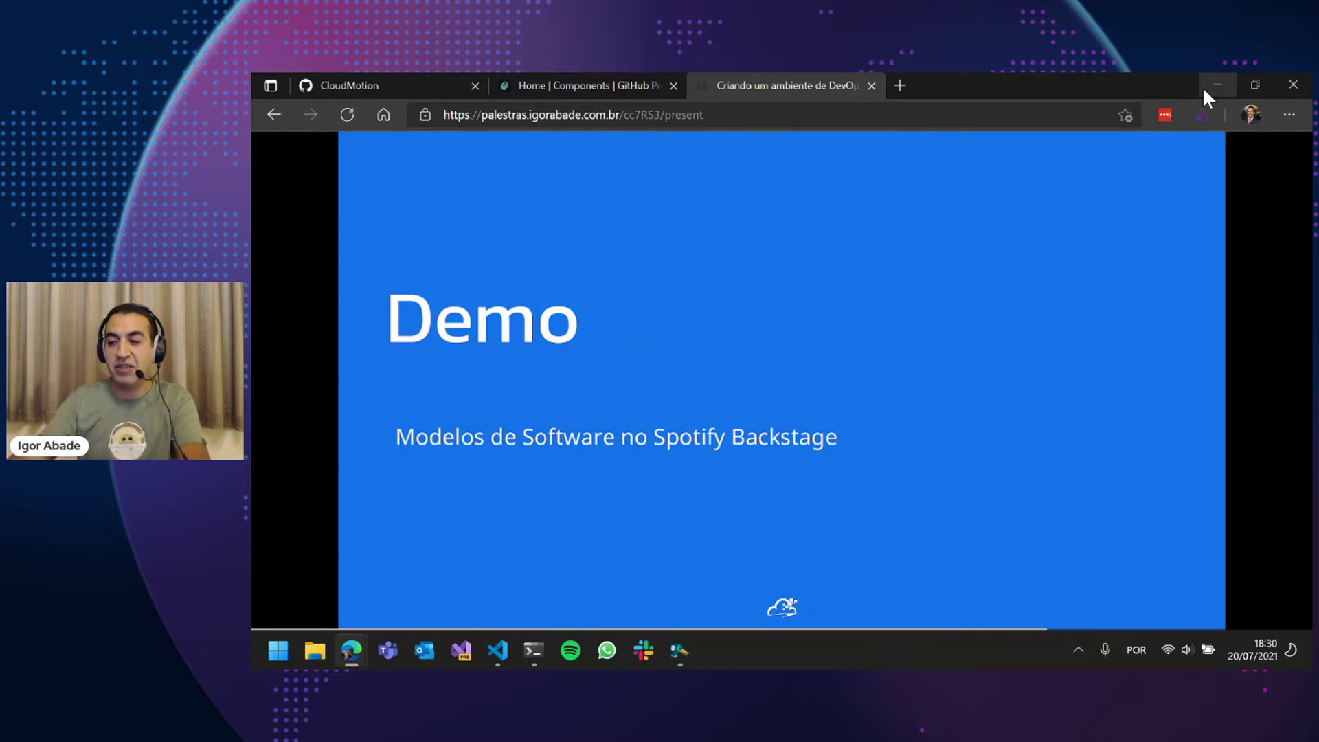
# - Minimize the presentation browser, StreamYard and terminal windows to clear the desktop
pyautogui.click(1202, 87)
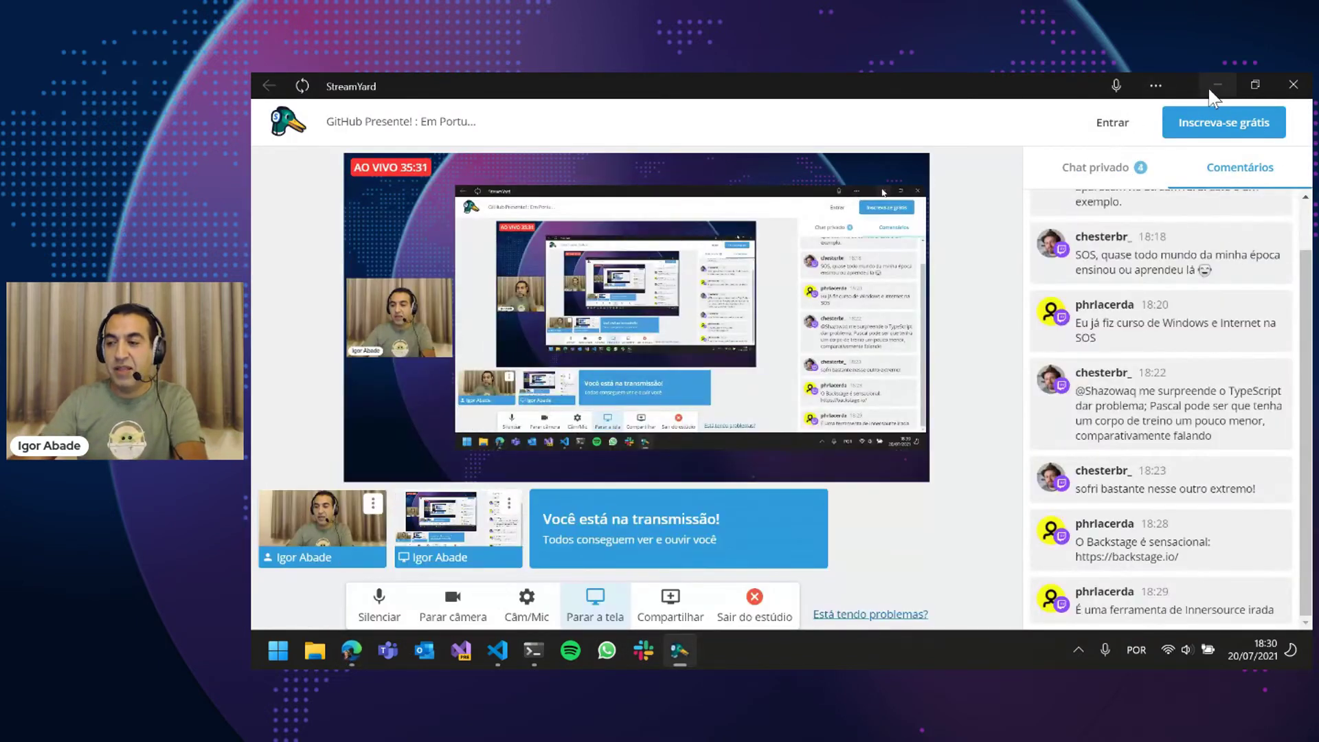
pyautogui.click(1216, 85)
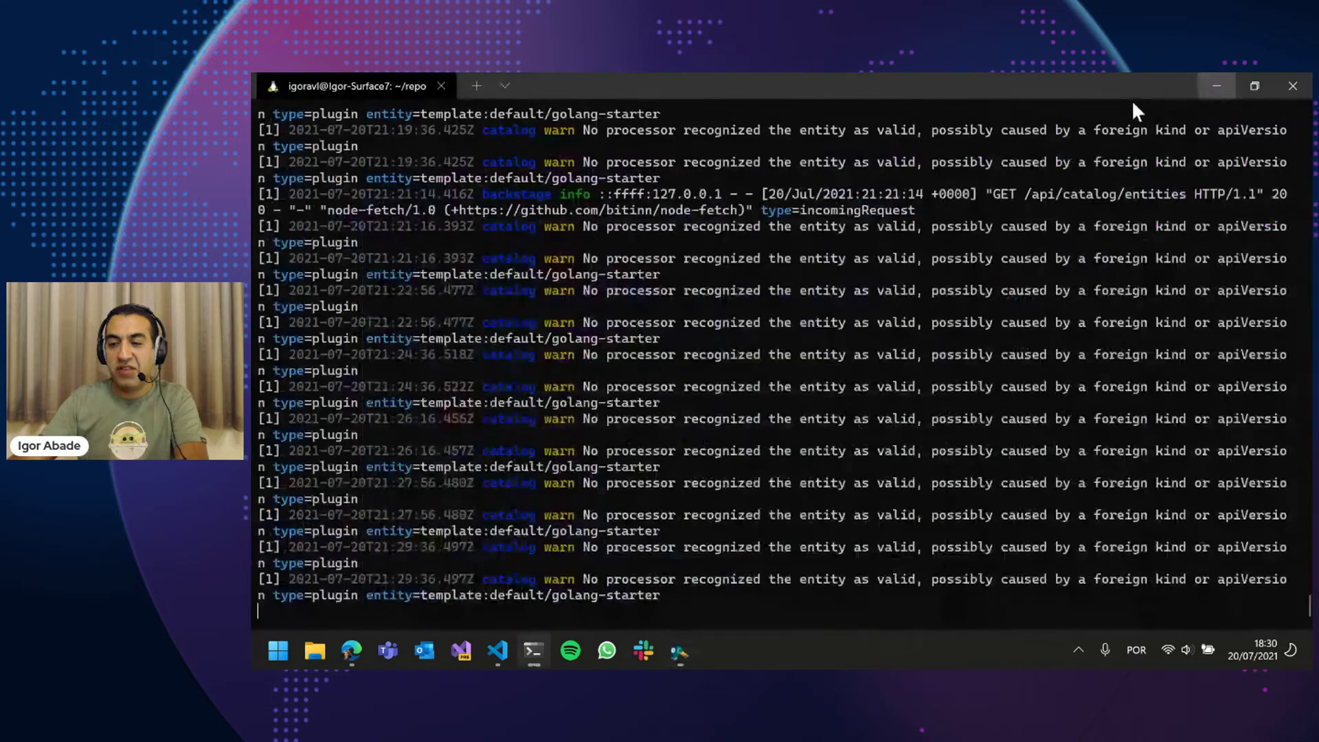
pyautogui.click(1209, 81)
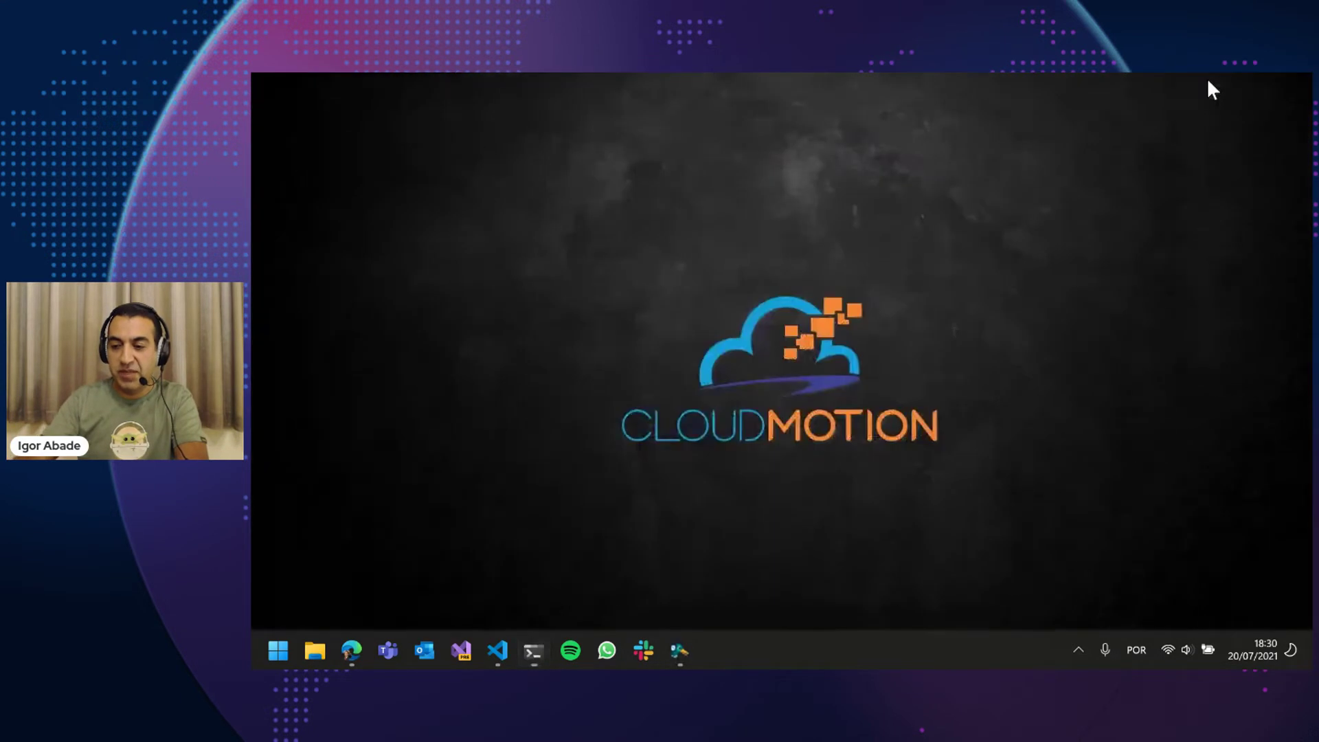
# - Switch to the Backstage component catalog in the browser and view the overview of the artist-lookup component
pyautogui.press('super+Tab')
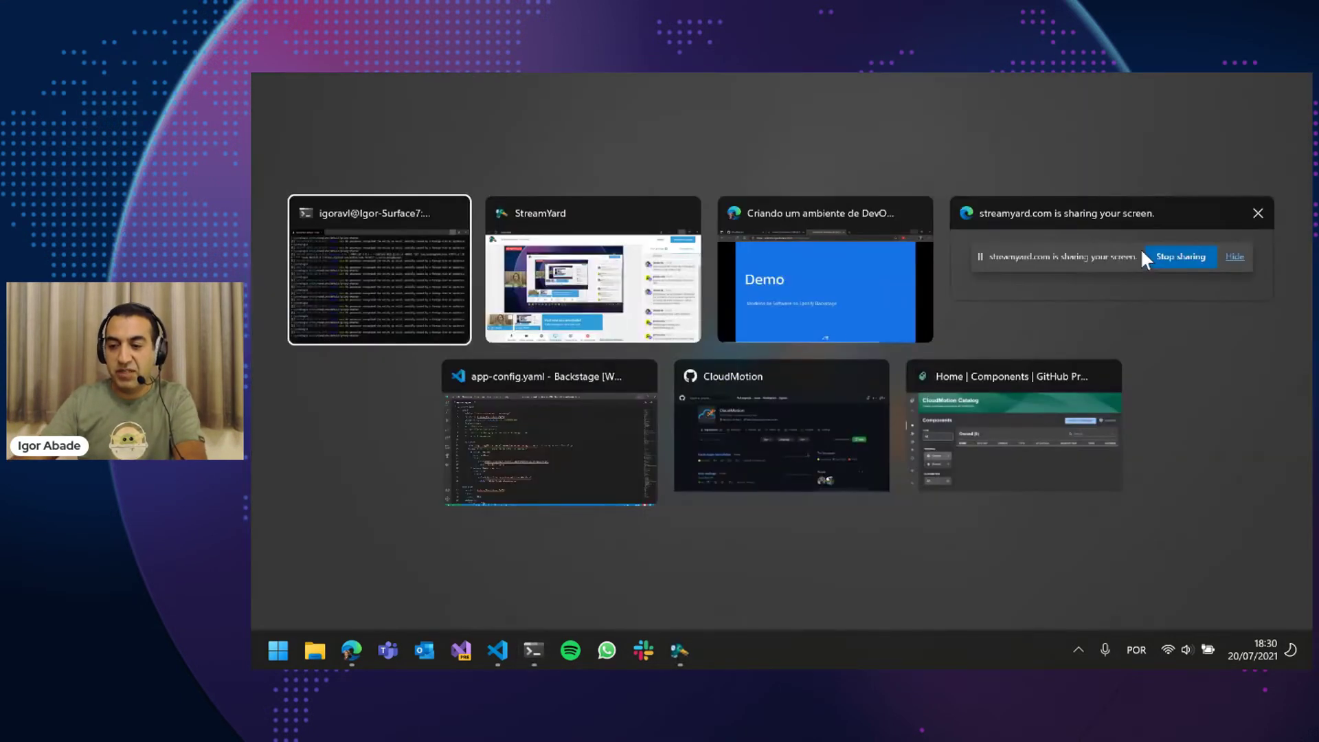
pyautogui.click(1029, 418)
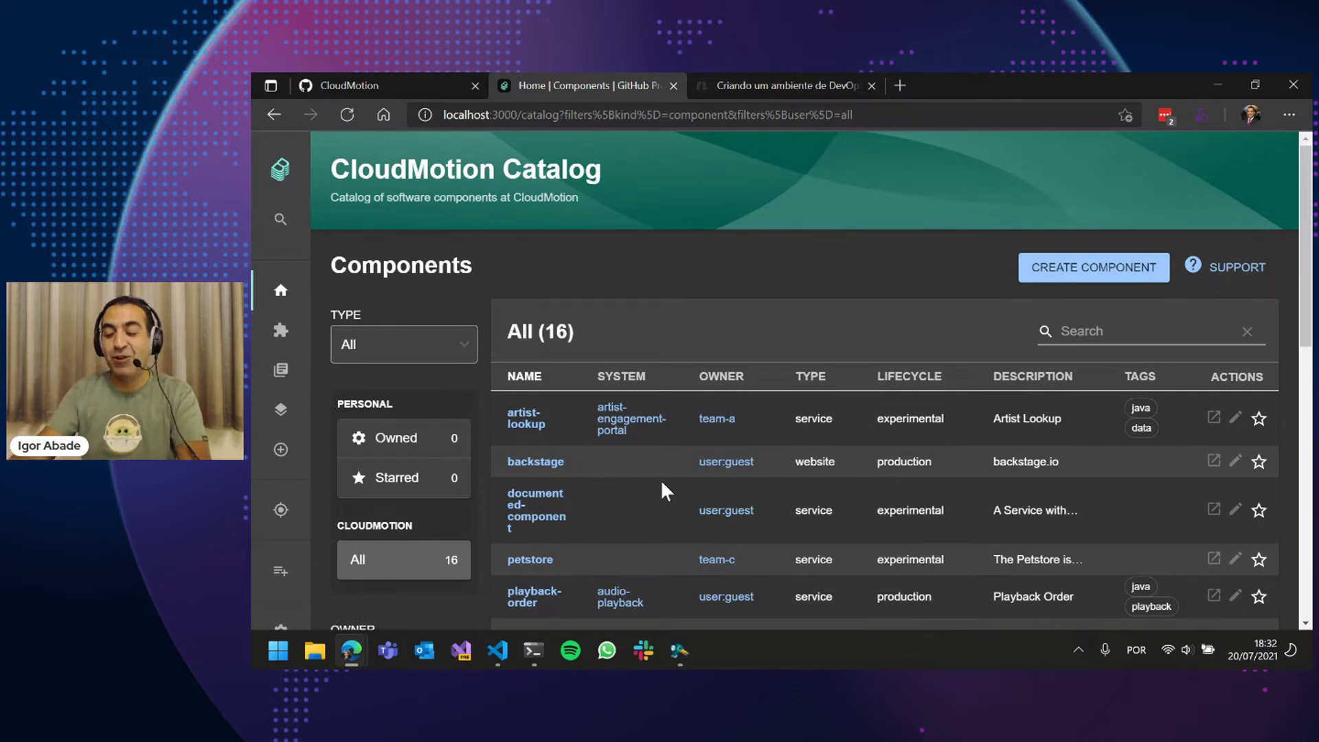
pyautogui.scroll(-1, 662, 479)
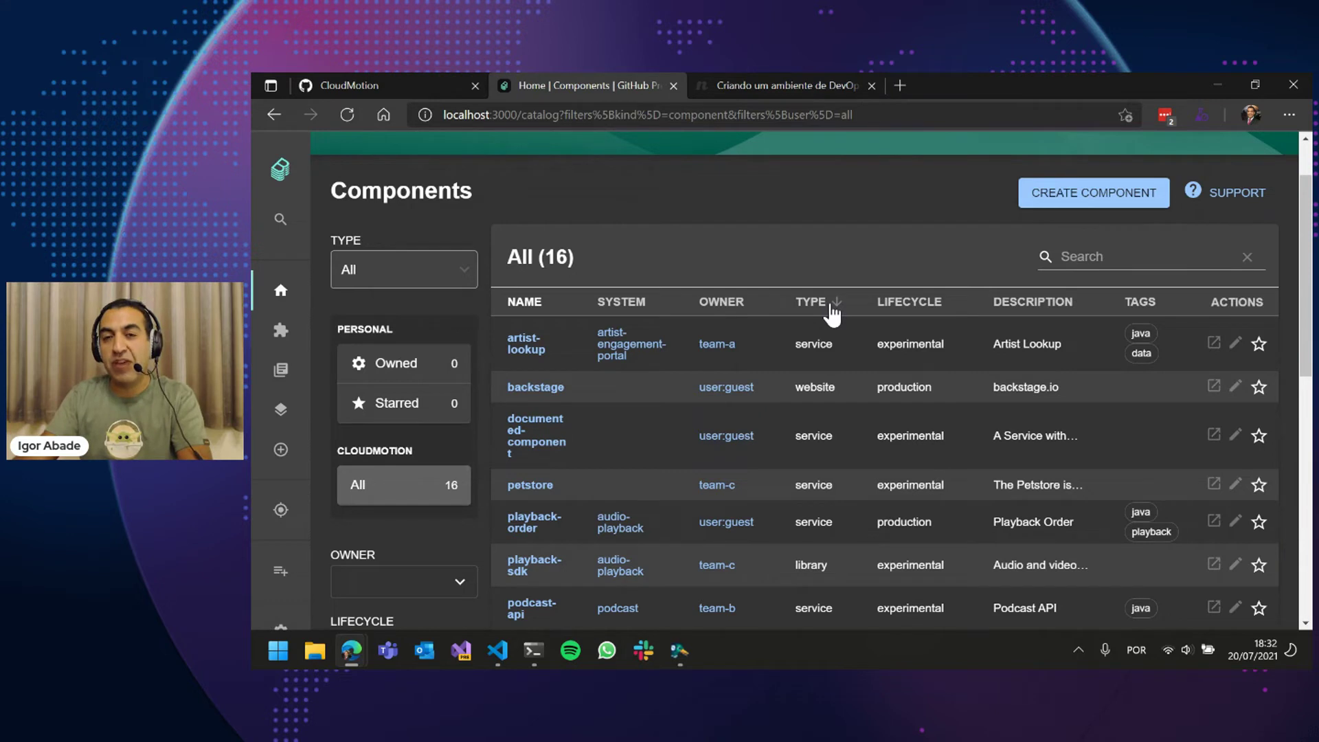
pyautogui.click(535, 351)
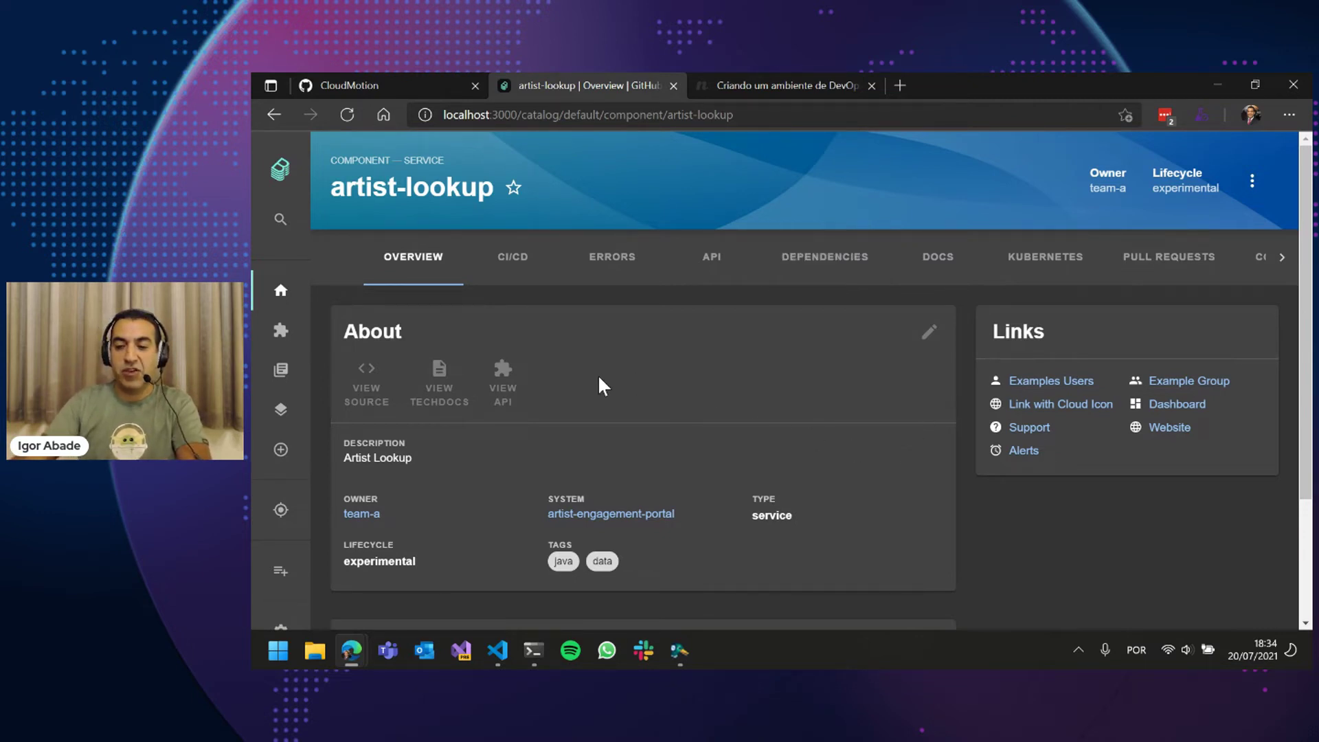
# - Go to the component creation page, review the available templates and choose the ASP.NET Core 5.0 Web API template
pyautogui.moveTo(274, 472)
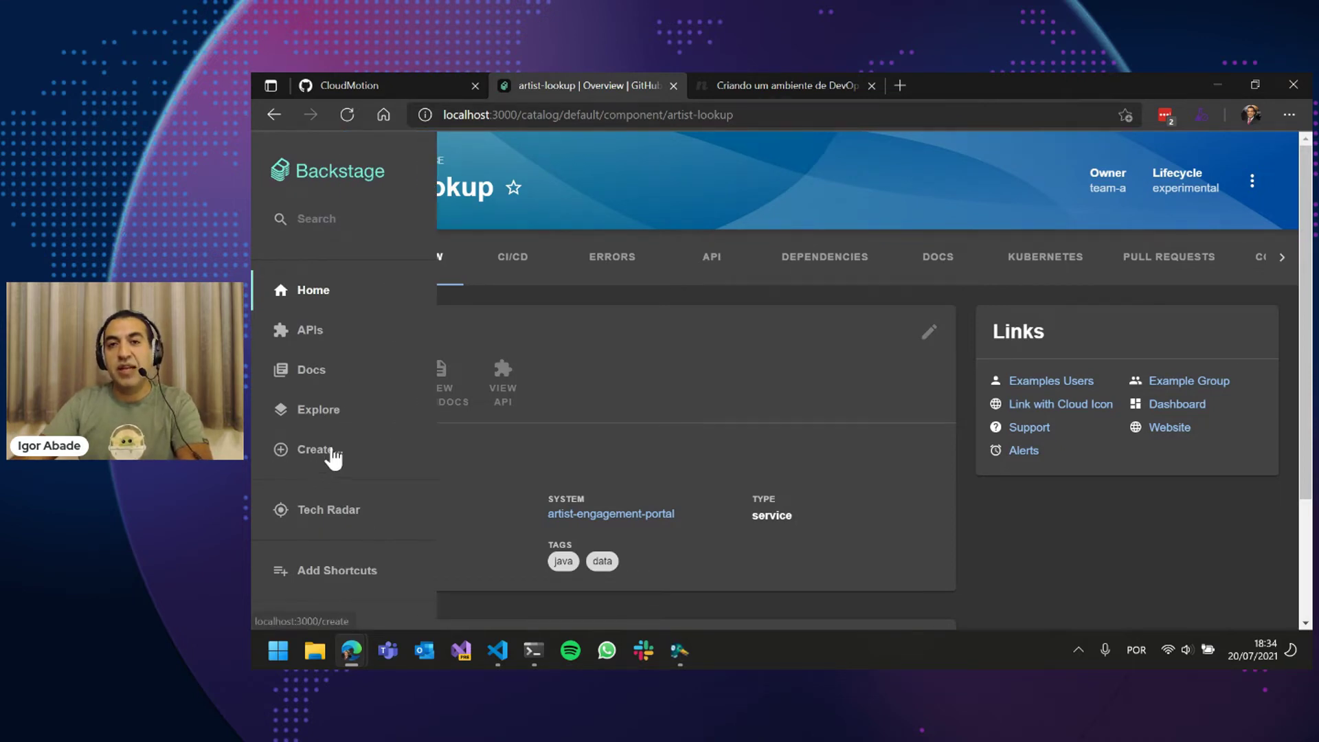
pyautogui.click(327, 455)
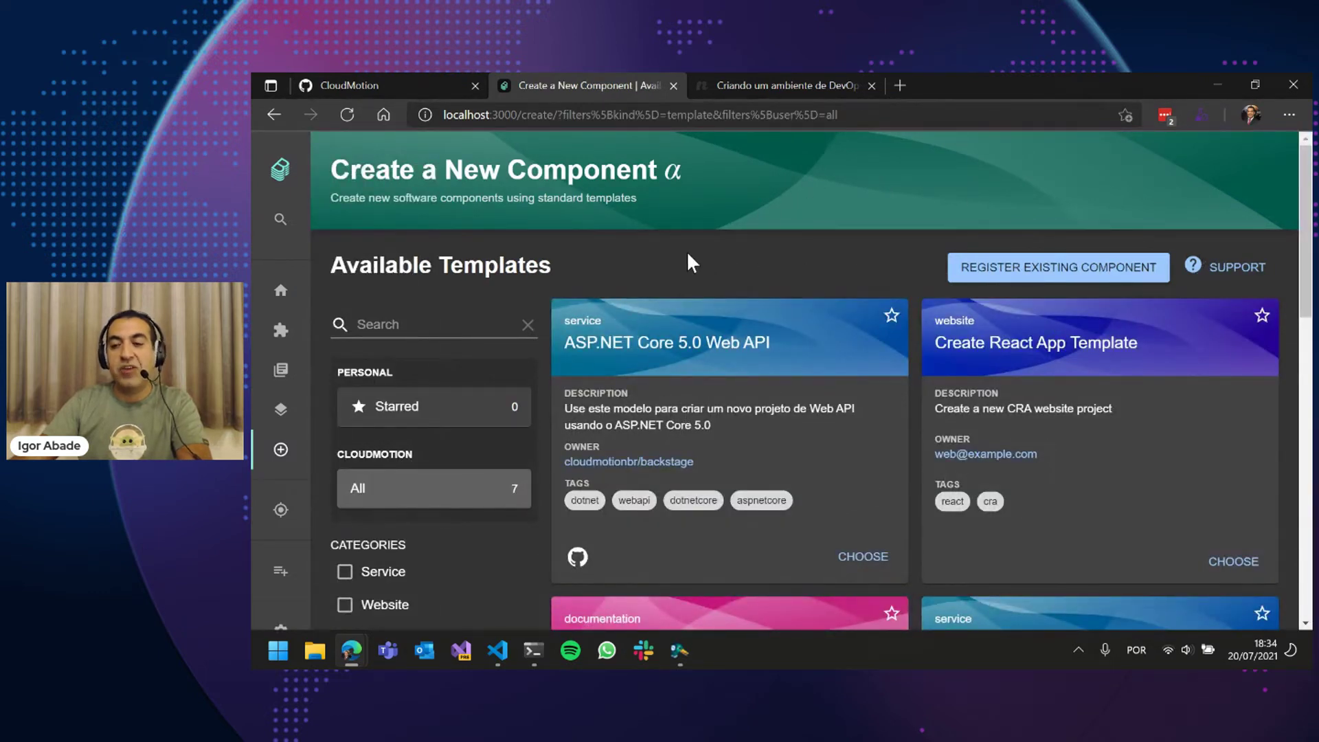
pyautogui.hotkey('ctrl', '-')
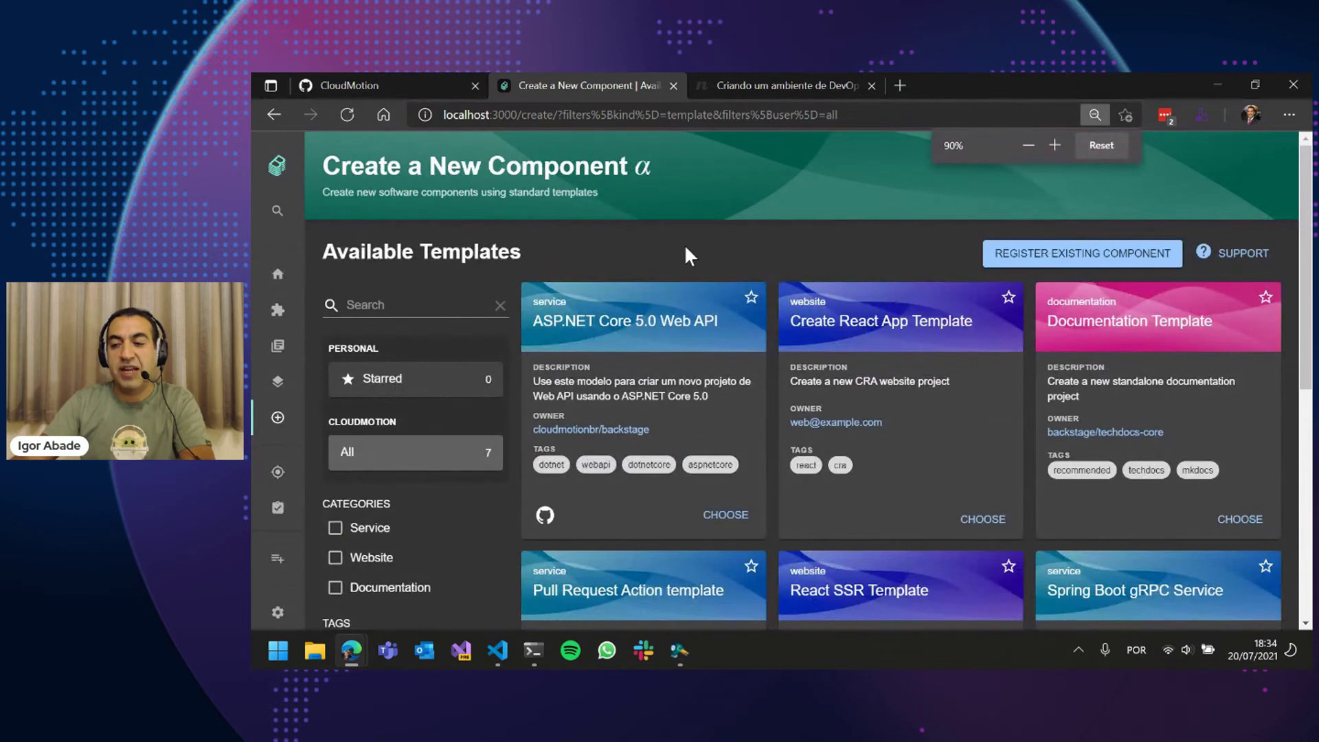
pyautogui.scroll(-2, 962, 327)
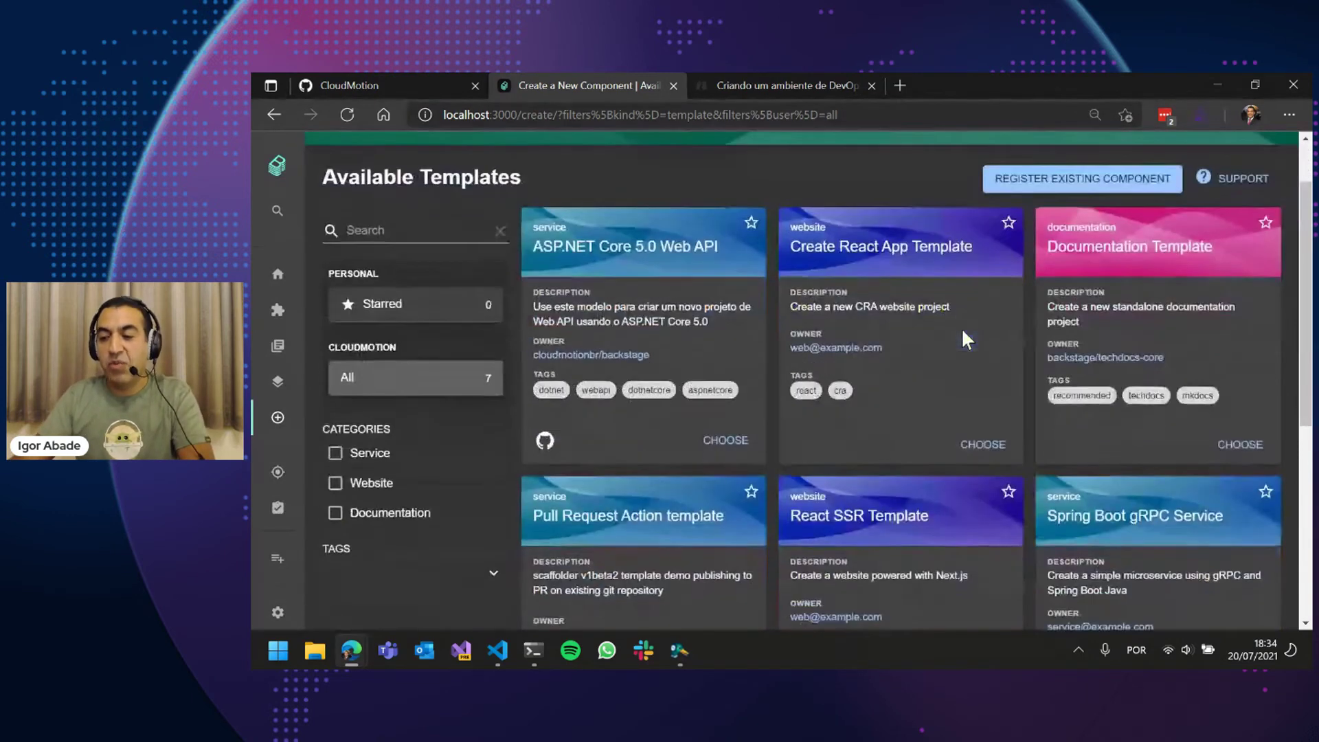
pyautogui.scroll(-1, 969, 357)
pyautogui.scroll(-3, 760, 533)
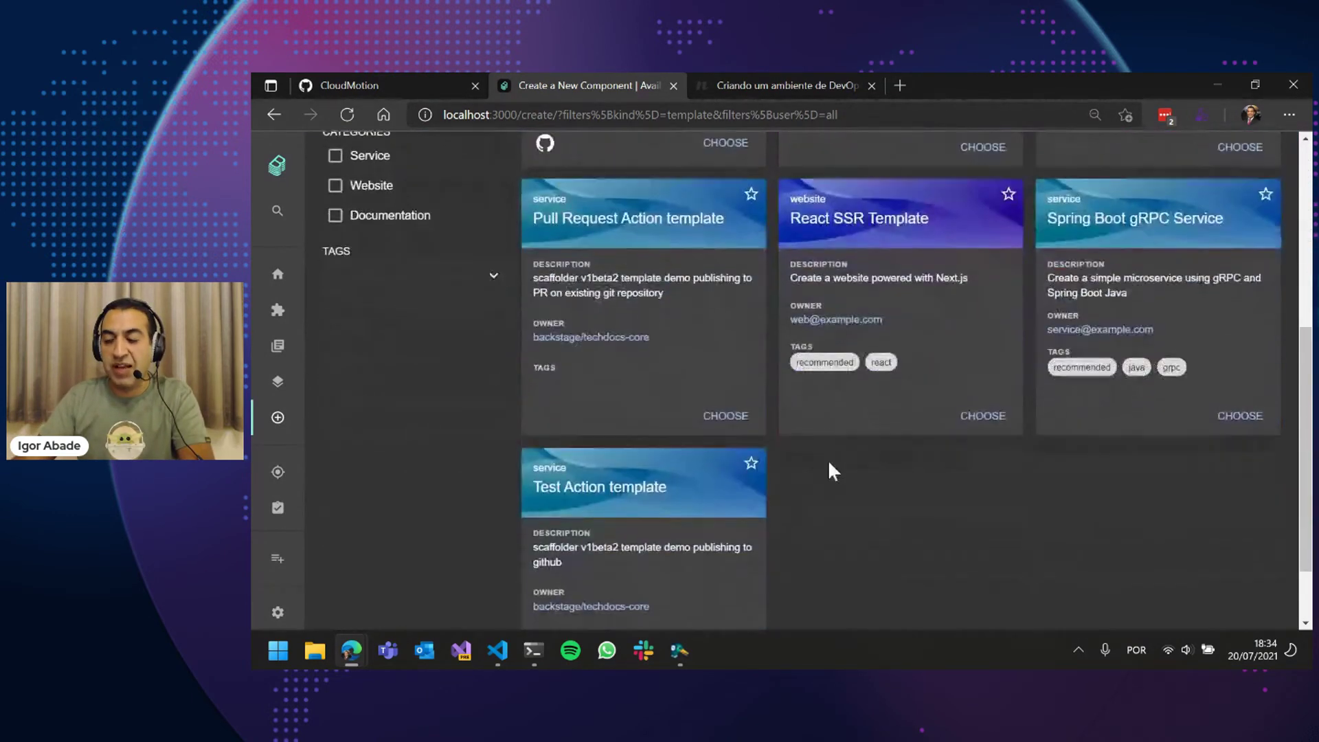
pyautogui.scroll(6, 856, 541)
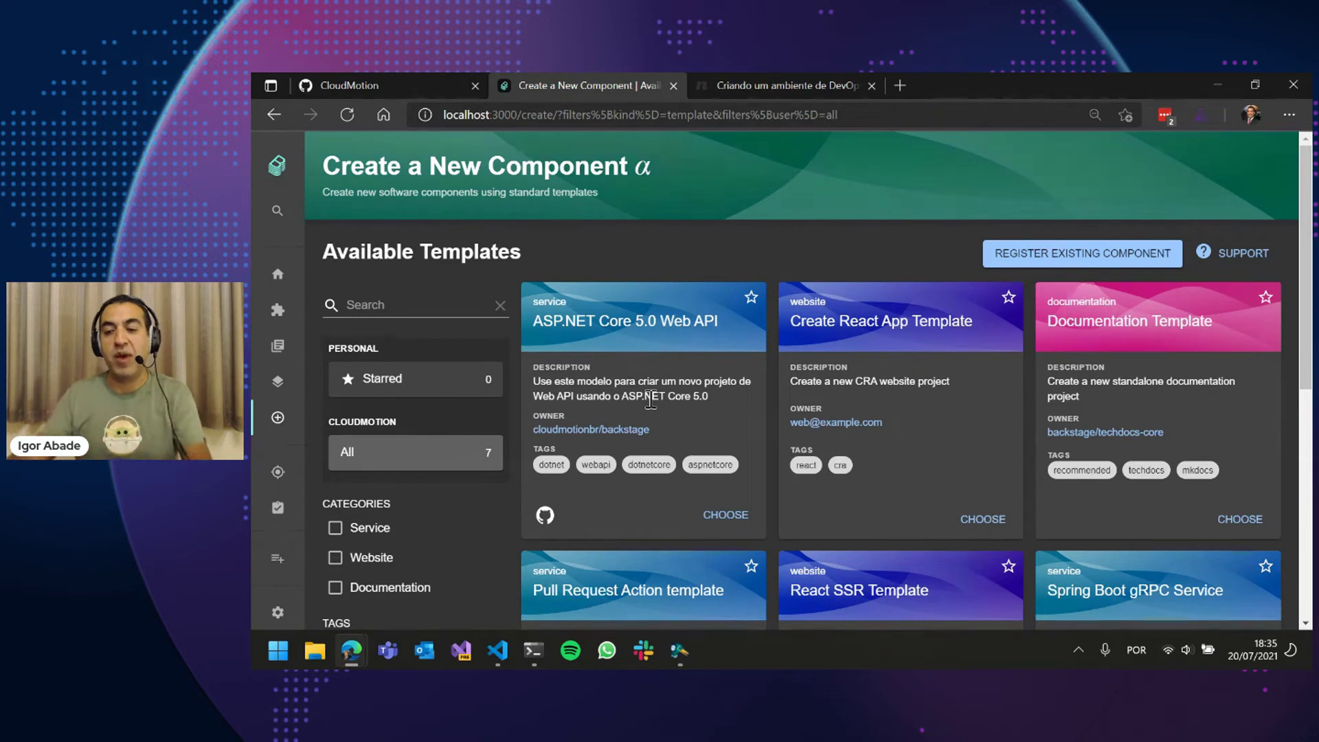
pyautogui.click(714, 522)
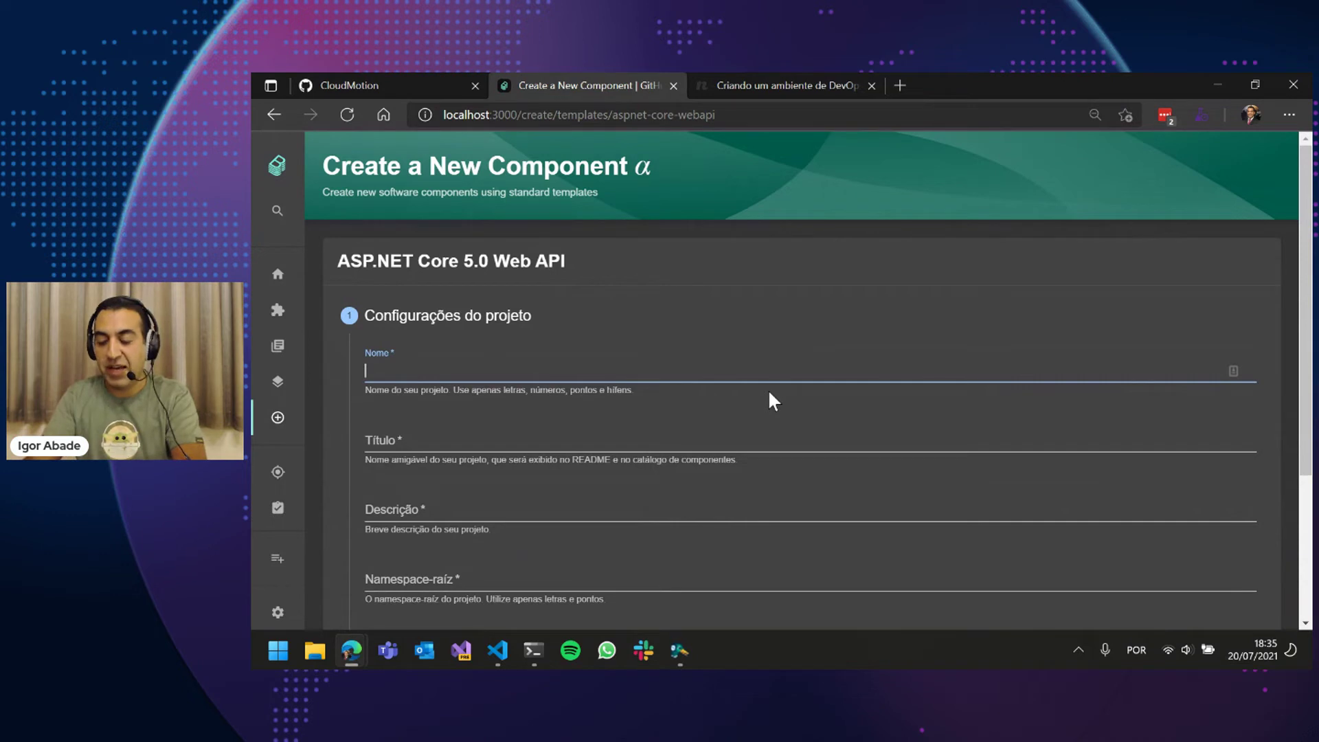
# - Name the project "test-gh-web-api" and give it the title "Teste de Web API"
pyautogui.write('test-gh-web')
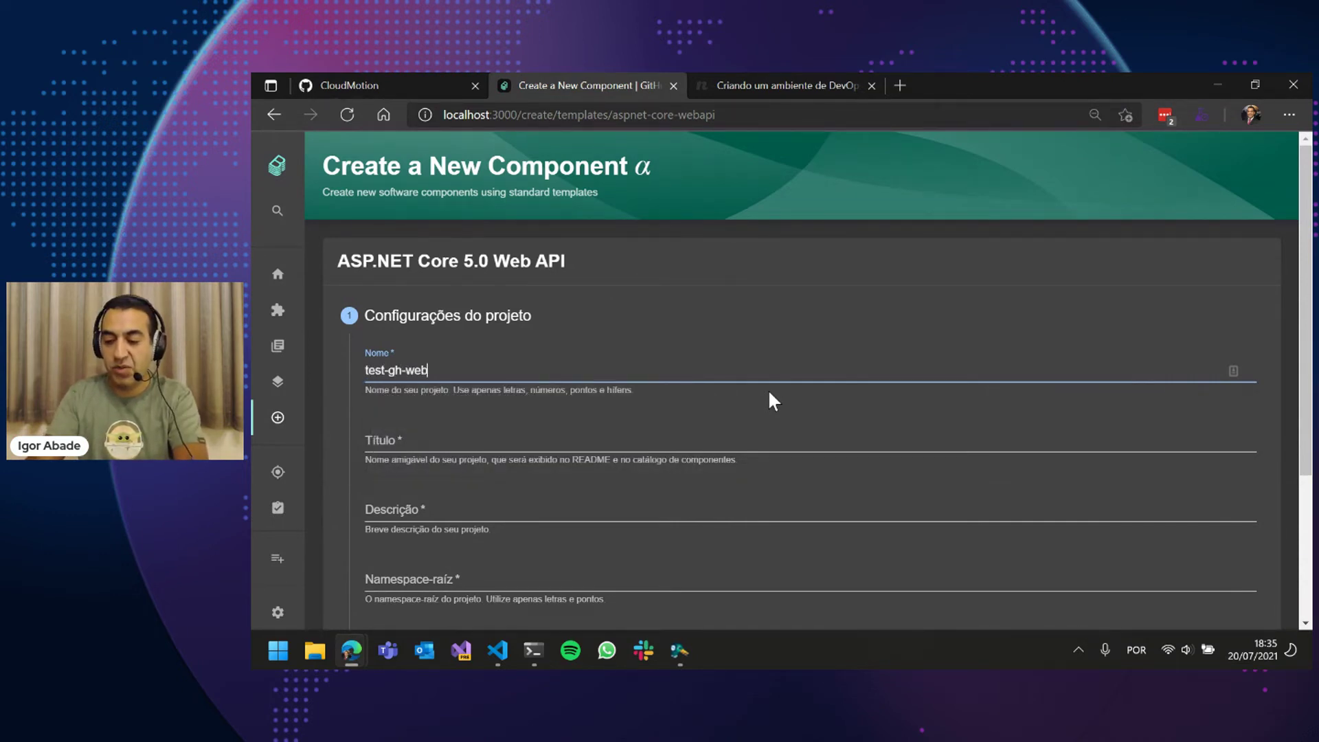
pyautogui.write('-api')
pyautogui.press('Tab')
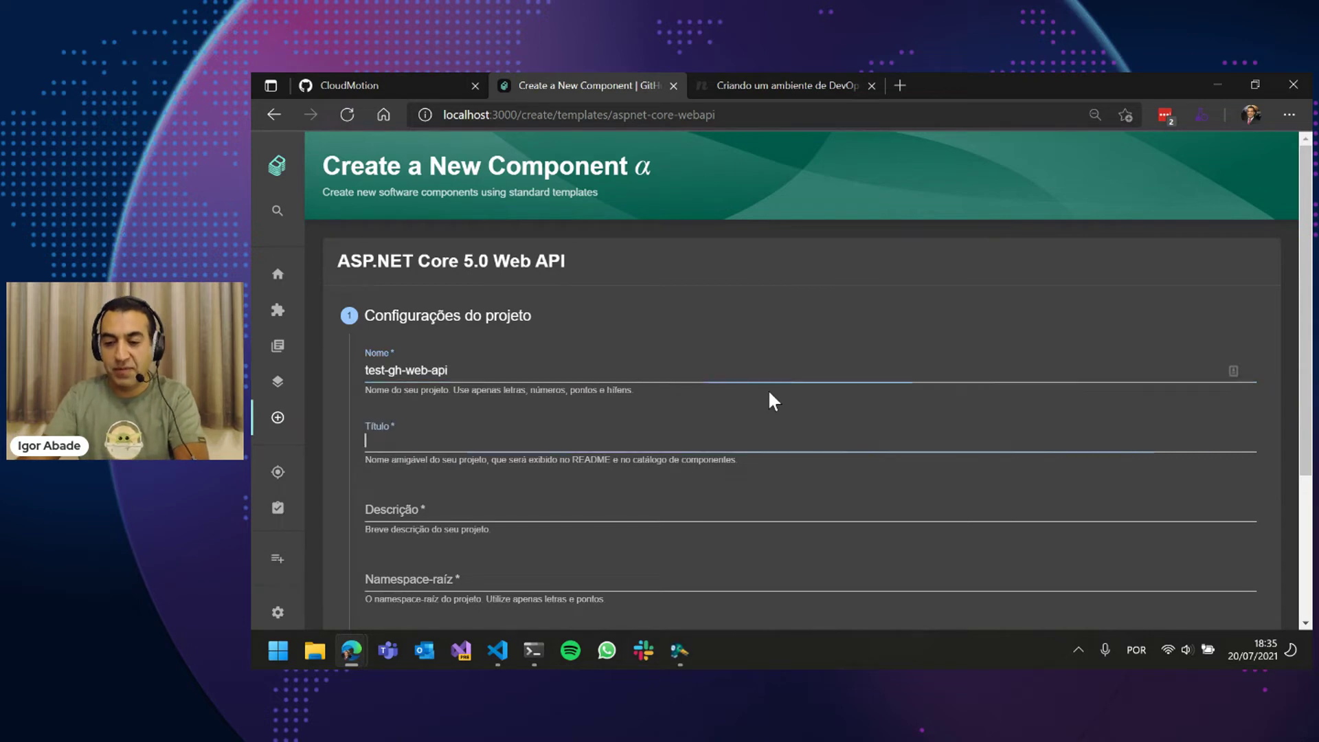
pyautogui.write('Teste ')
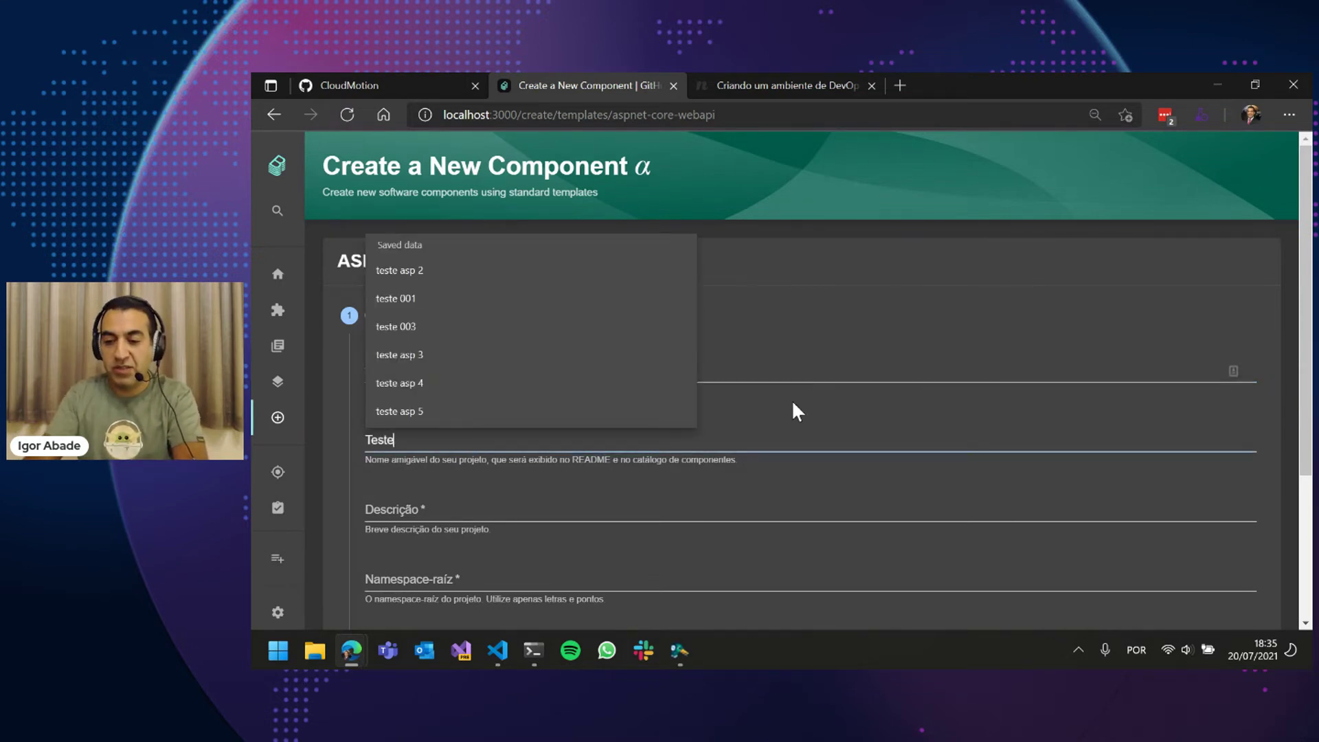
pyautogui.write('de Web API')
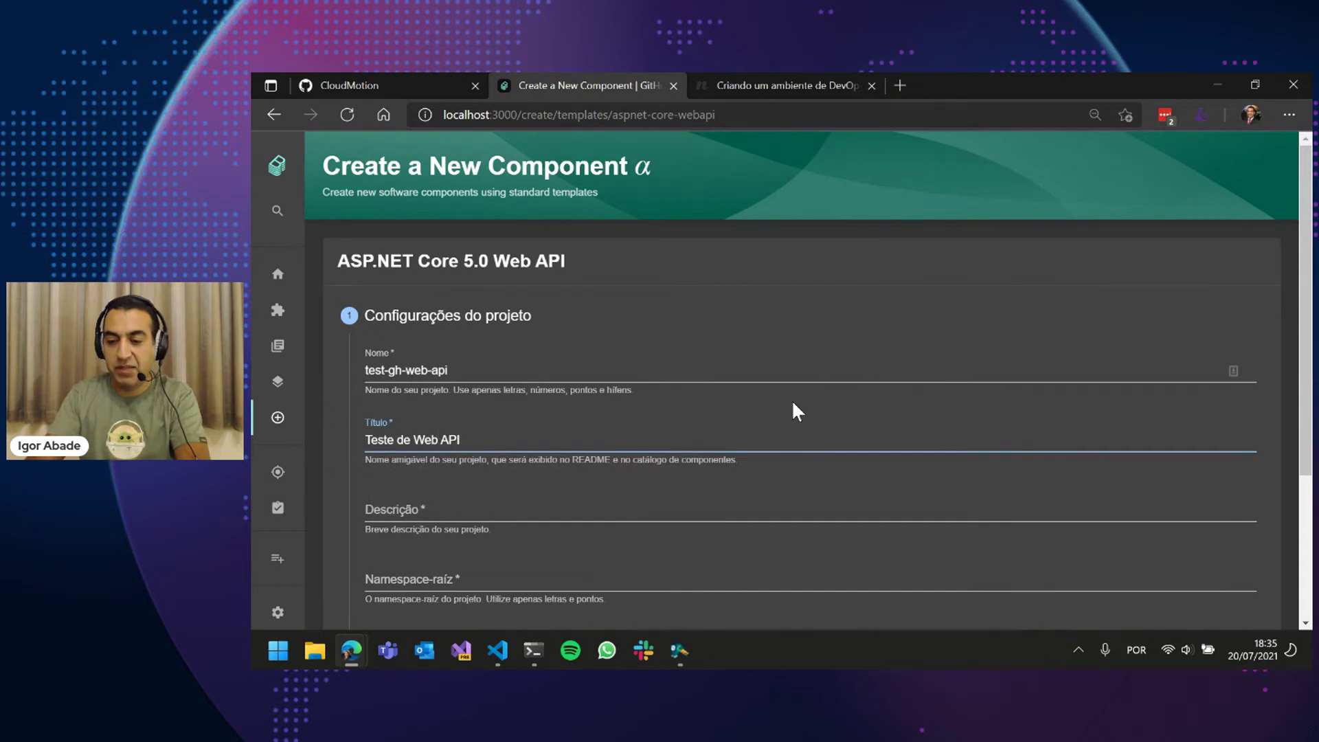
pyautogui.press('Tab')
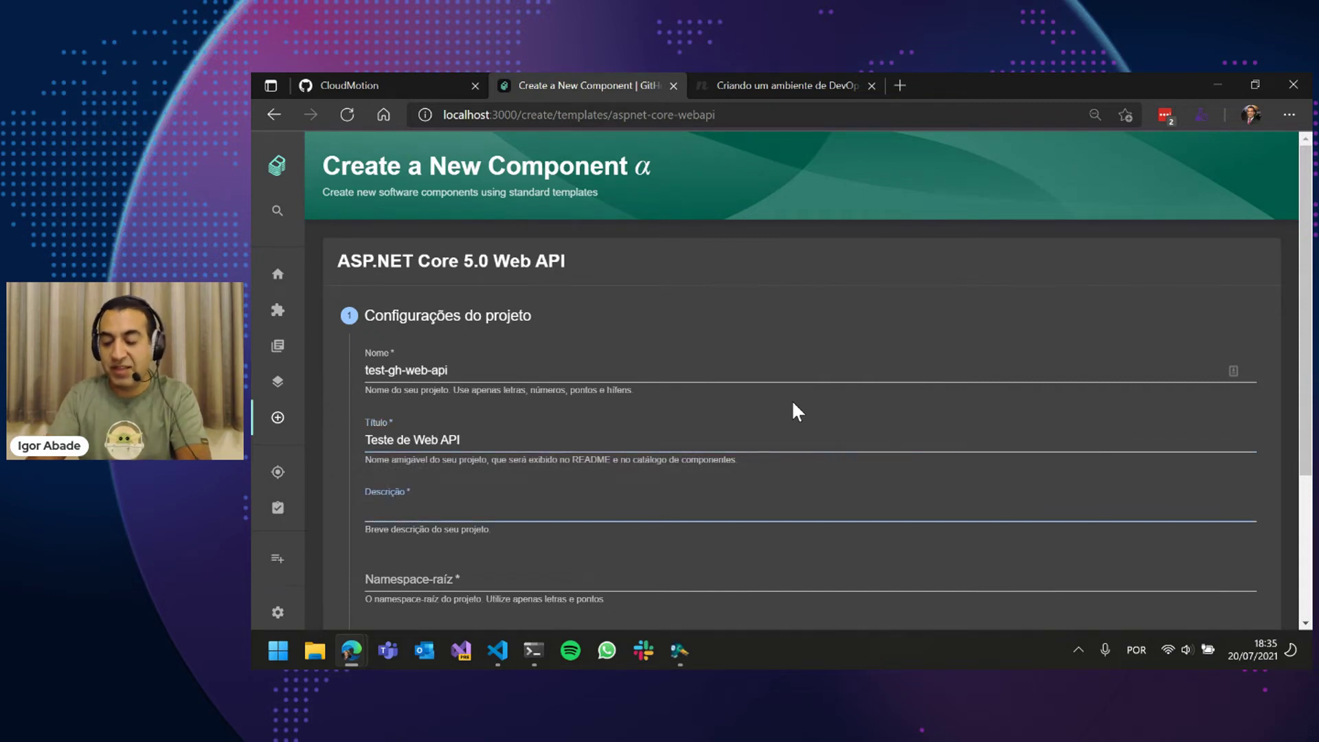
# - Enter the description "Meu primeiro projeto de Web API no GHE" and the root namespace "Test.MeuNamespace.WebApi"
pyautogui.write('Meu pr')
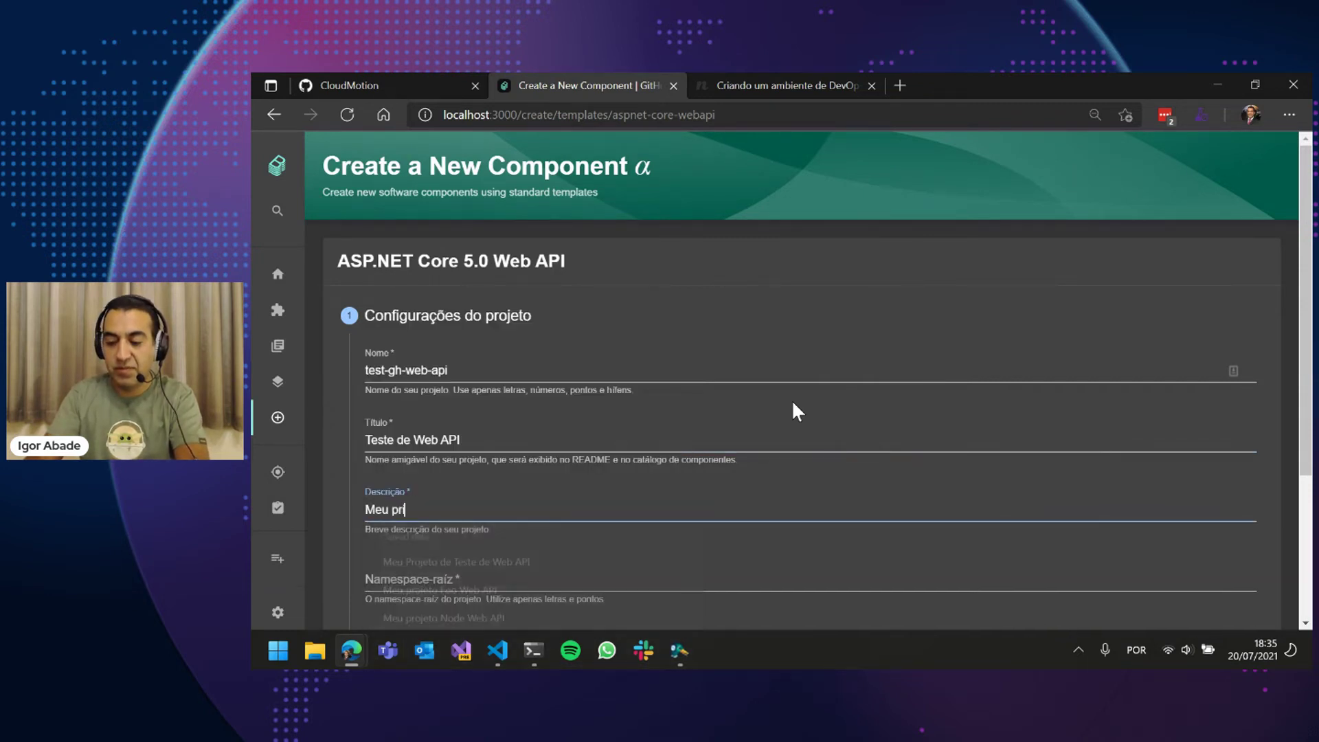
pyautogui.write('imeiro projeto')
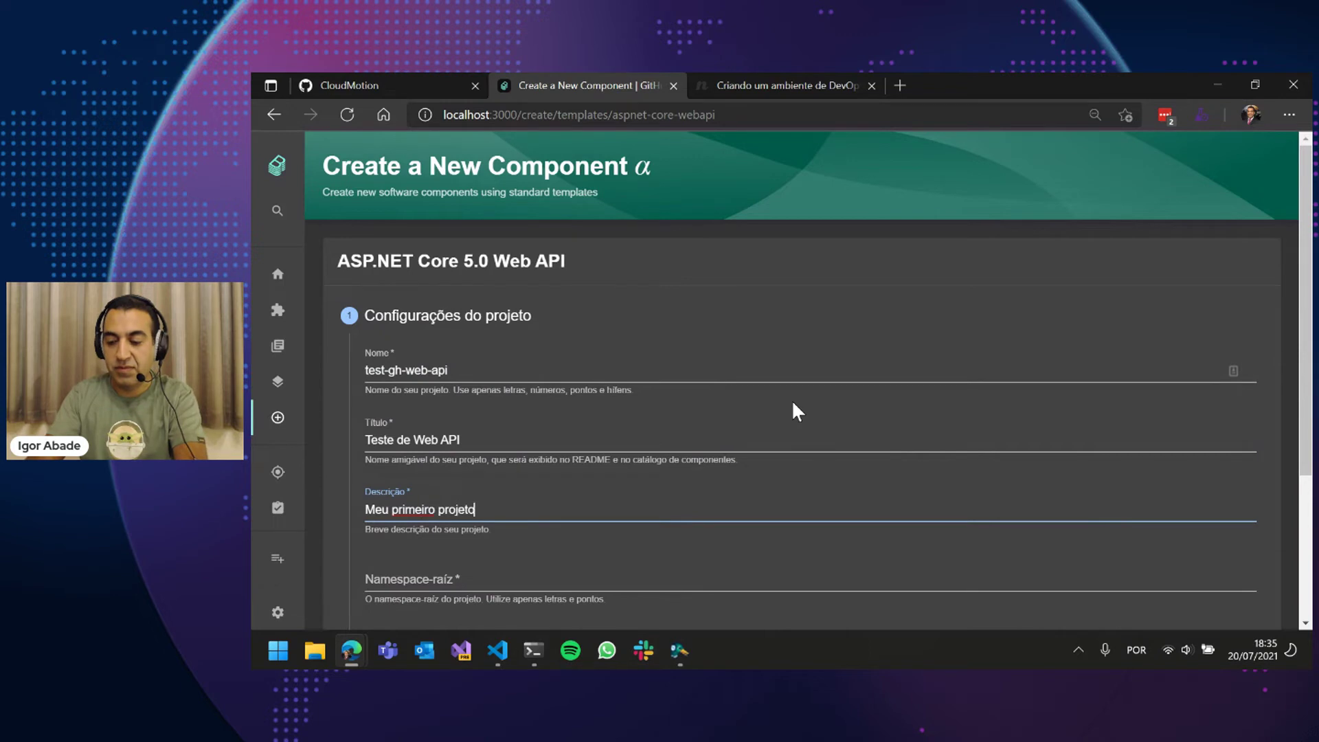
pyautogui.write(' de Web API no GHE')
pyautogui.click(510, 584)
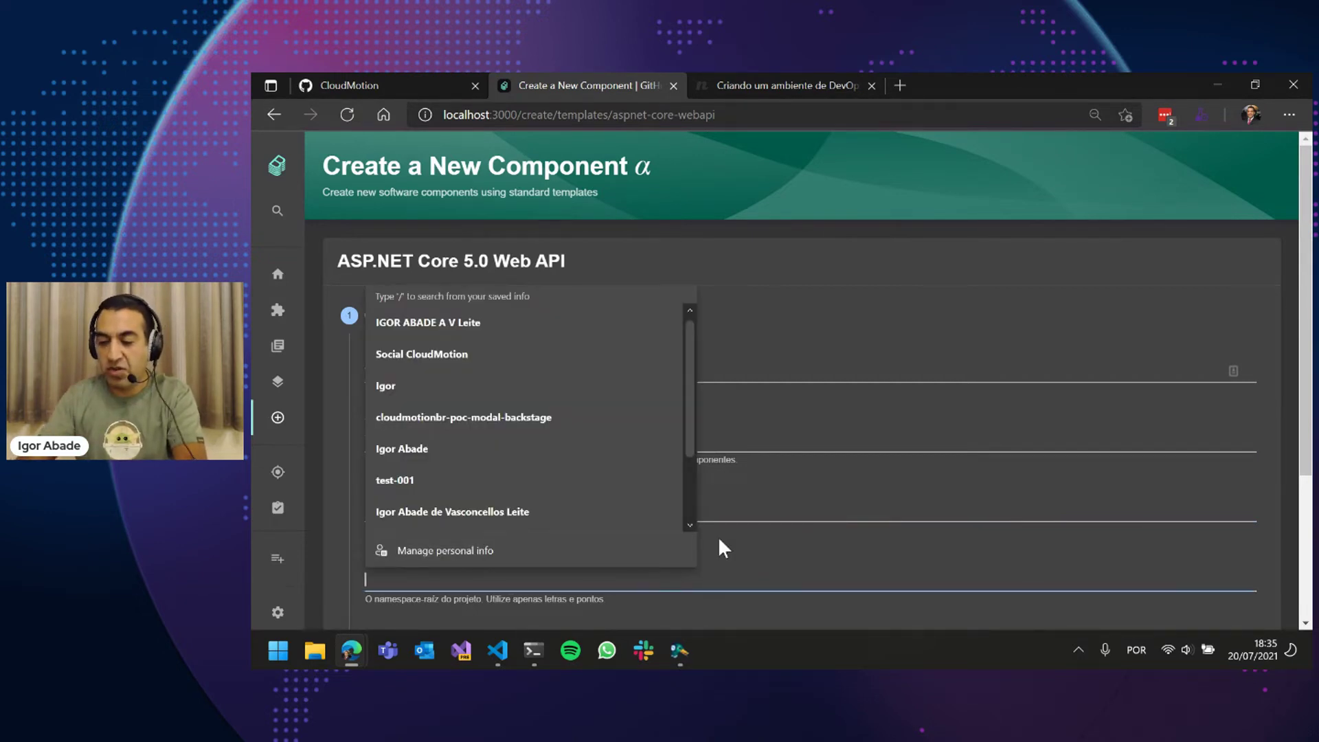
pyautogui.write('Test.')
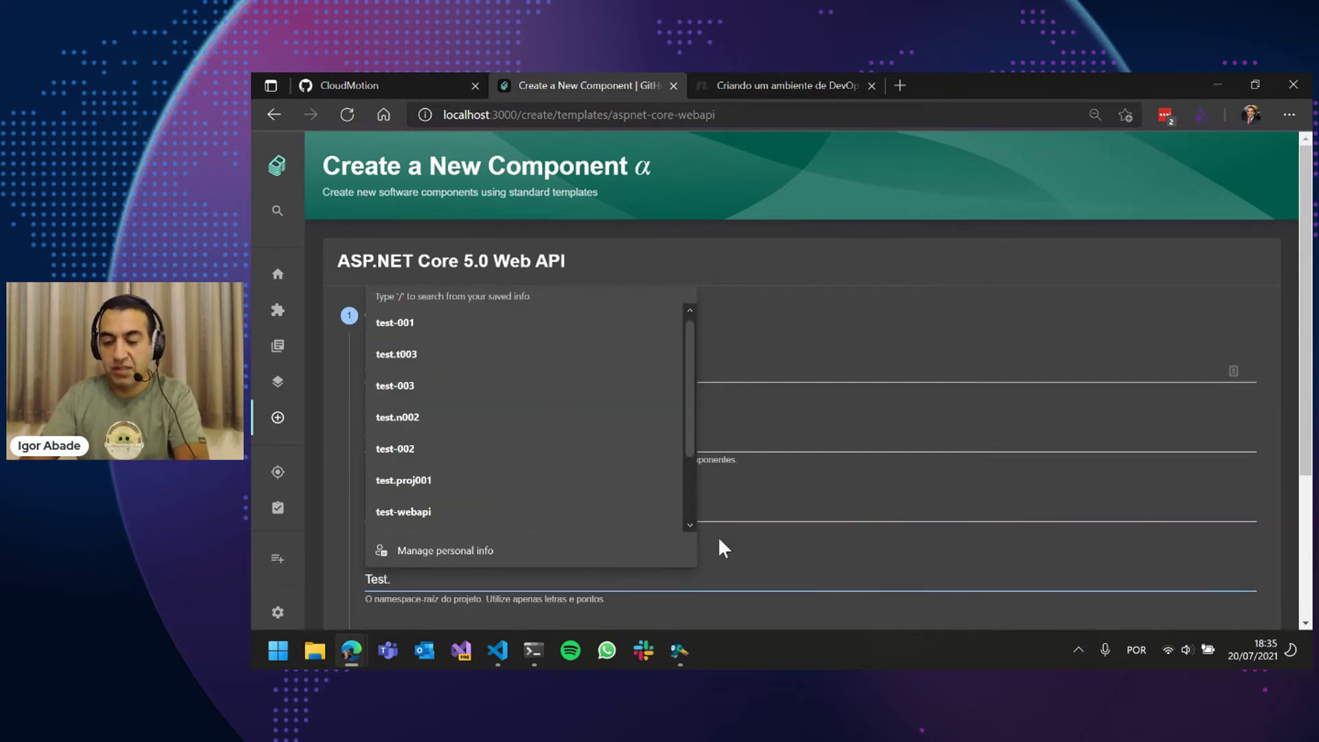
pyautogui.write('Meu')
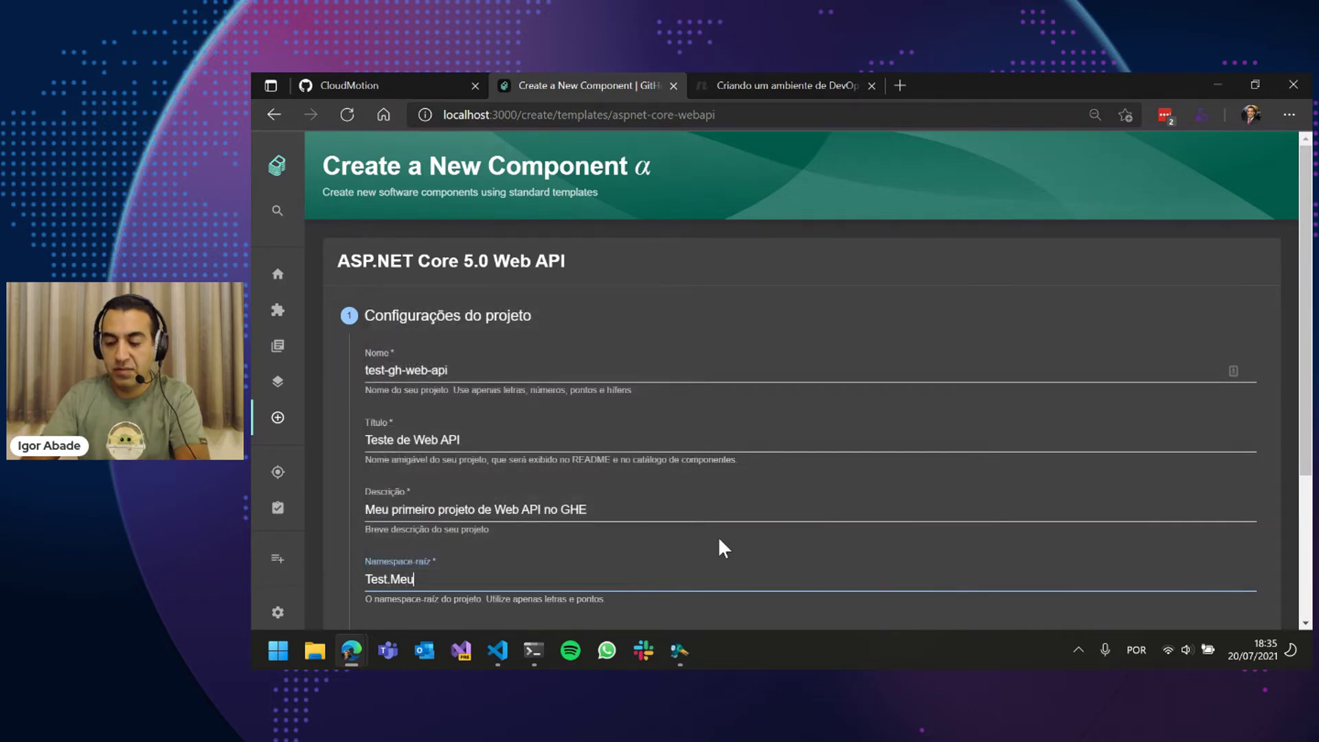
pyautogui.write('Namespa')
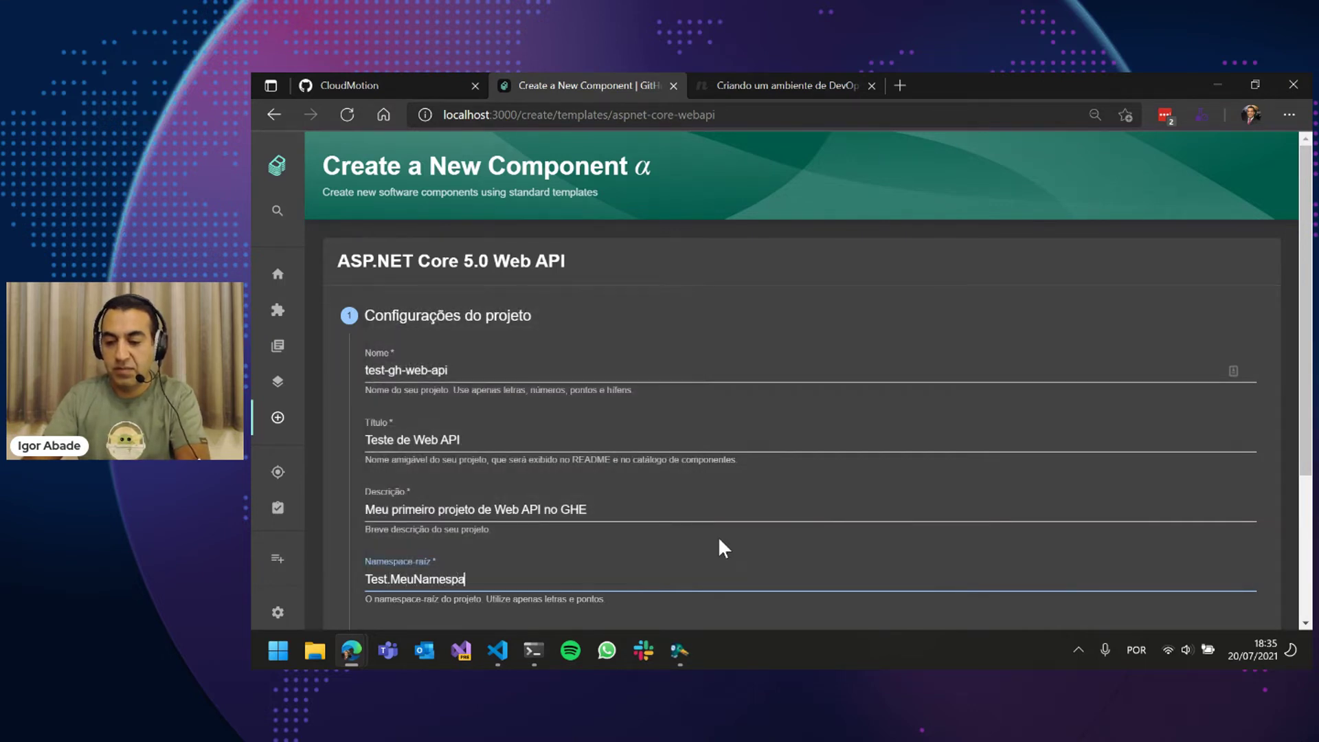
pyautogui.write('ce.WebApi')
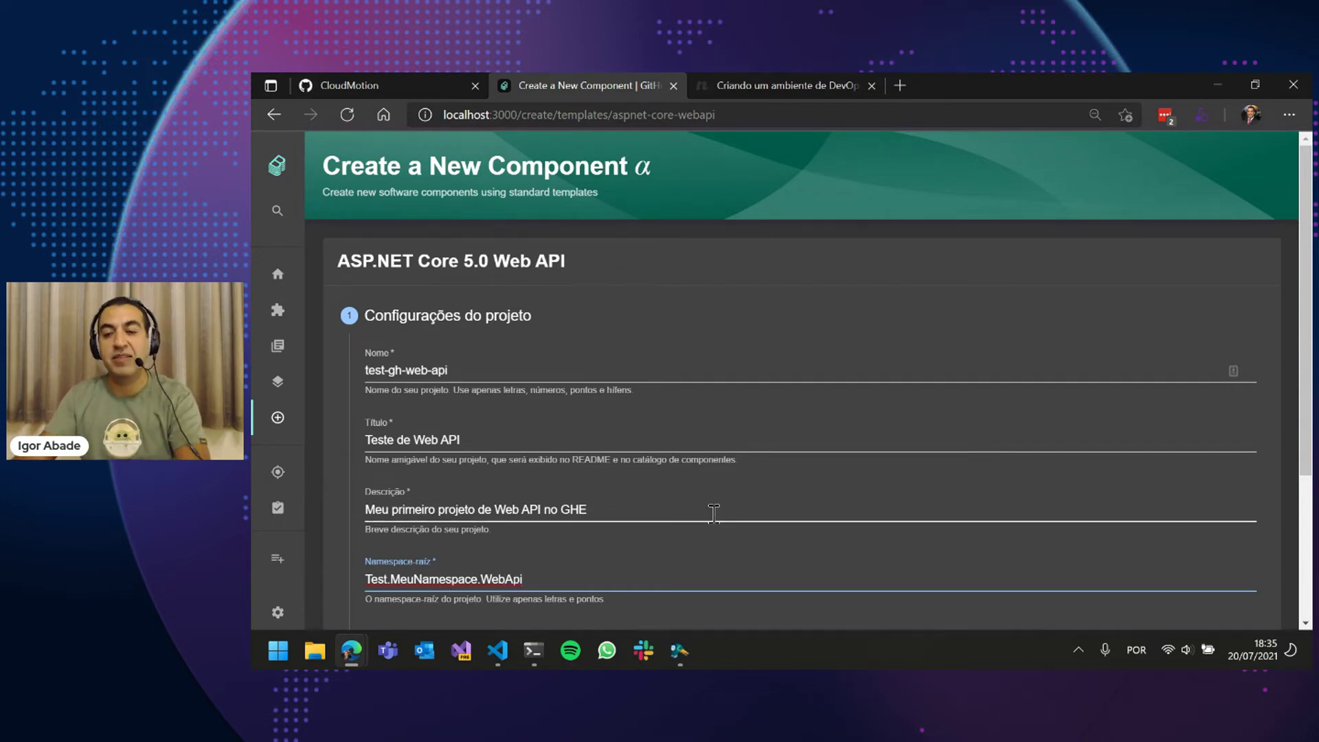
# - Assign the backstage team as the project's owner and continue to the repository settings
pyautogui.scroll(-2, 714, 510)
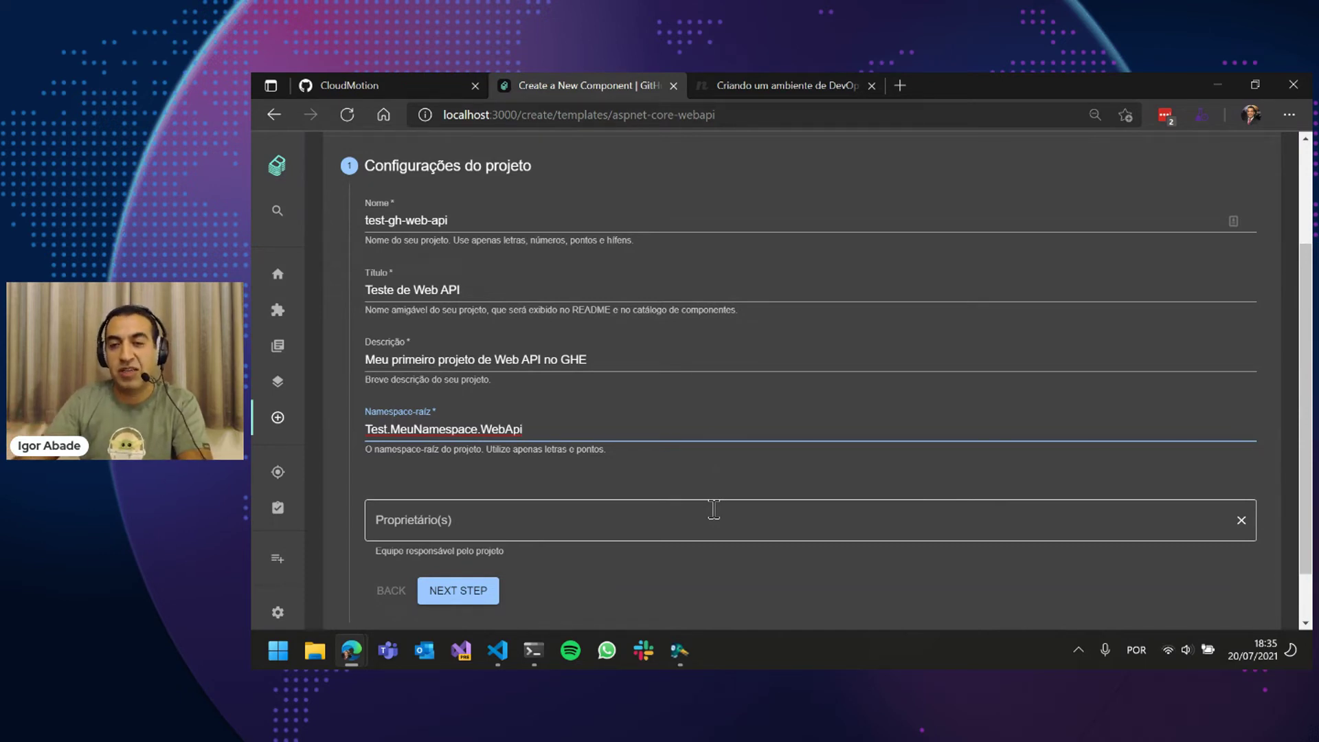
pyautogui.scroll(-2, 714, 509)
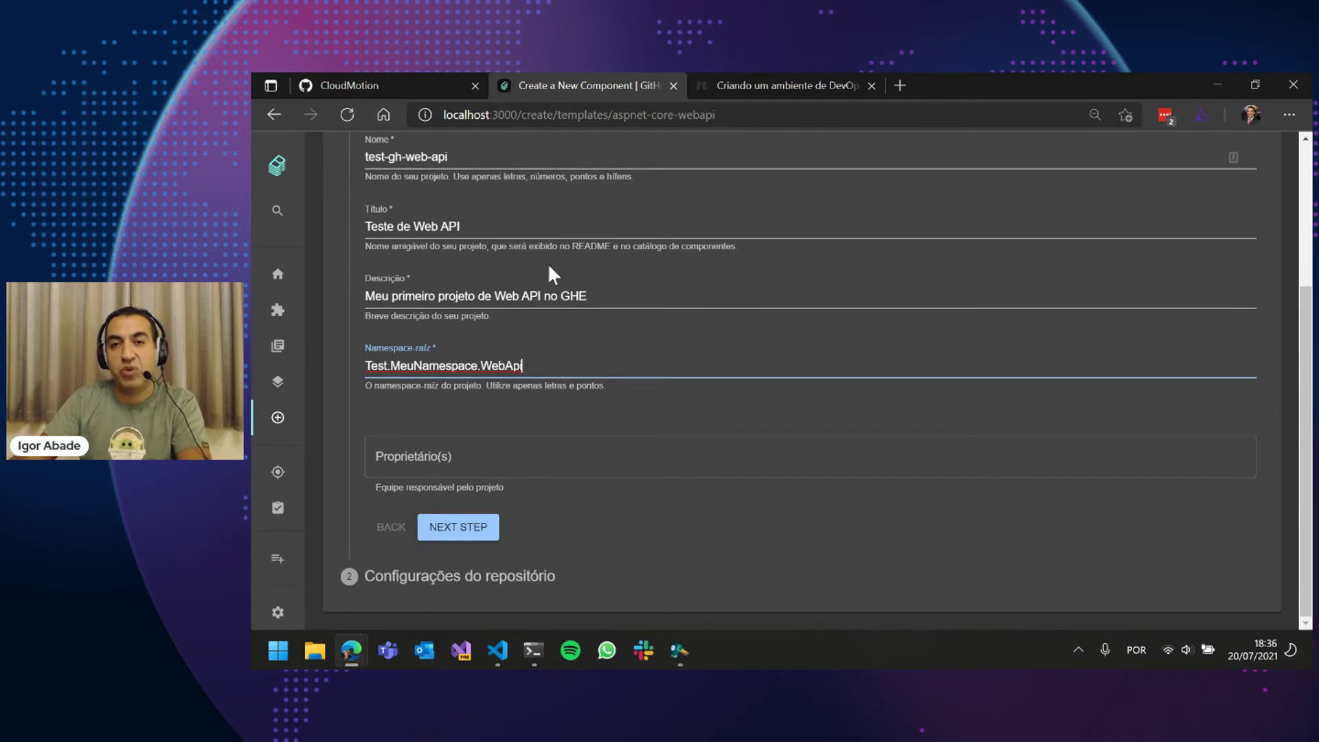
pyautogui.click(552, 454)
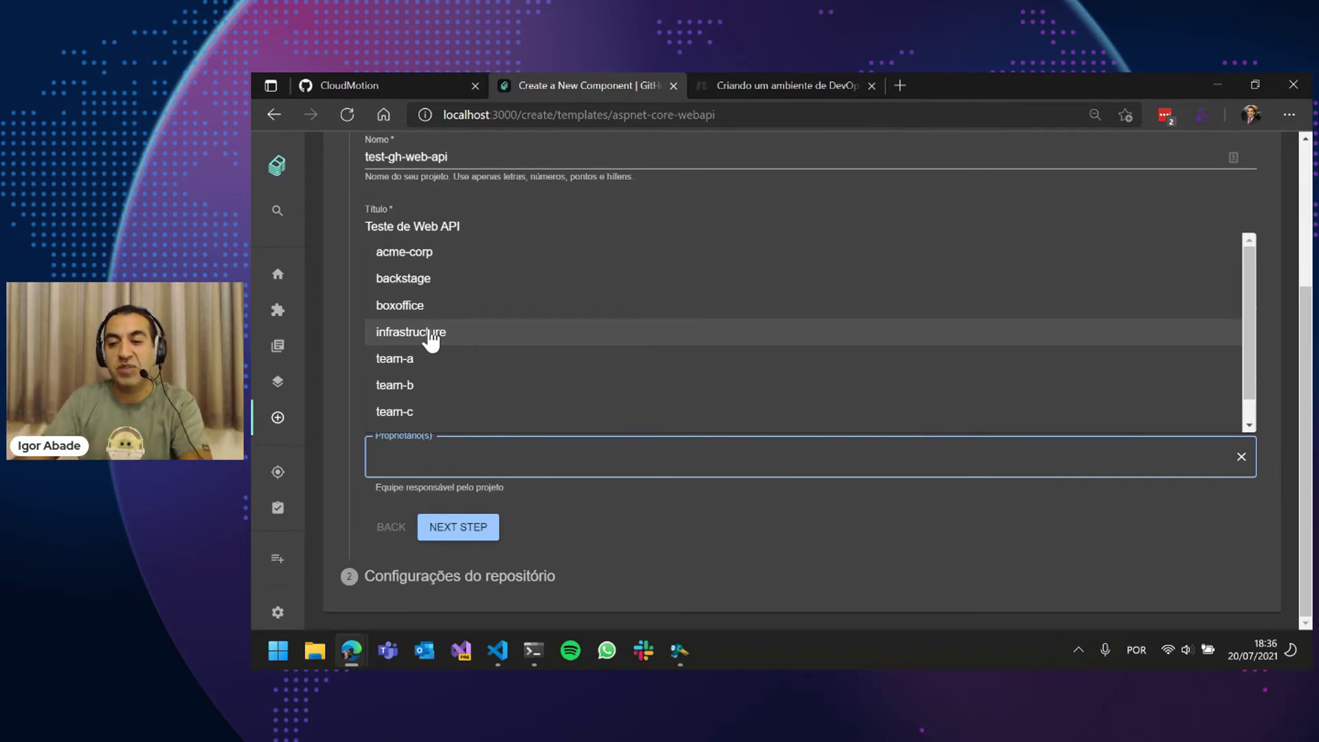
pyautogui.click(416, 280)
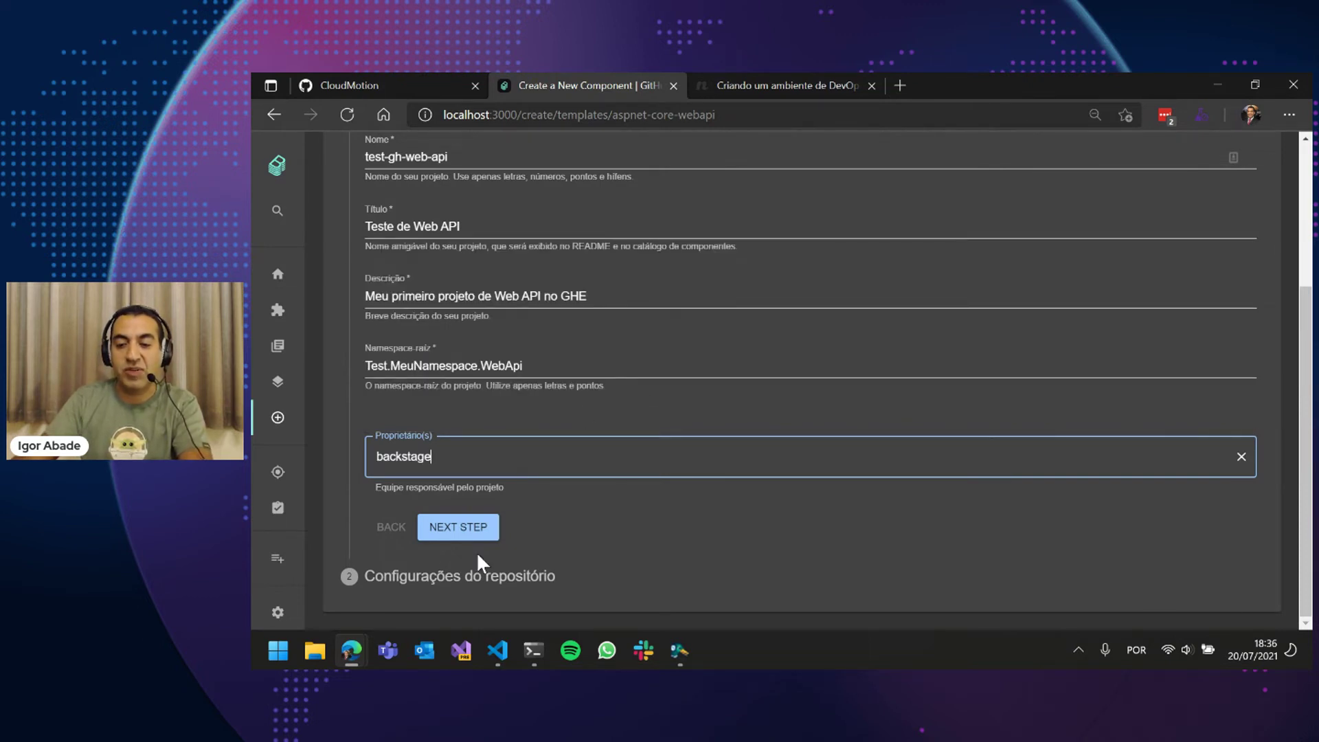
pyautogui.click(462, 533)
# - Set the repository owner to cloudmotionbr and the repository name to "test-gh-web-api", and create the component
pyautogui.click(472, 452)
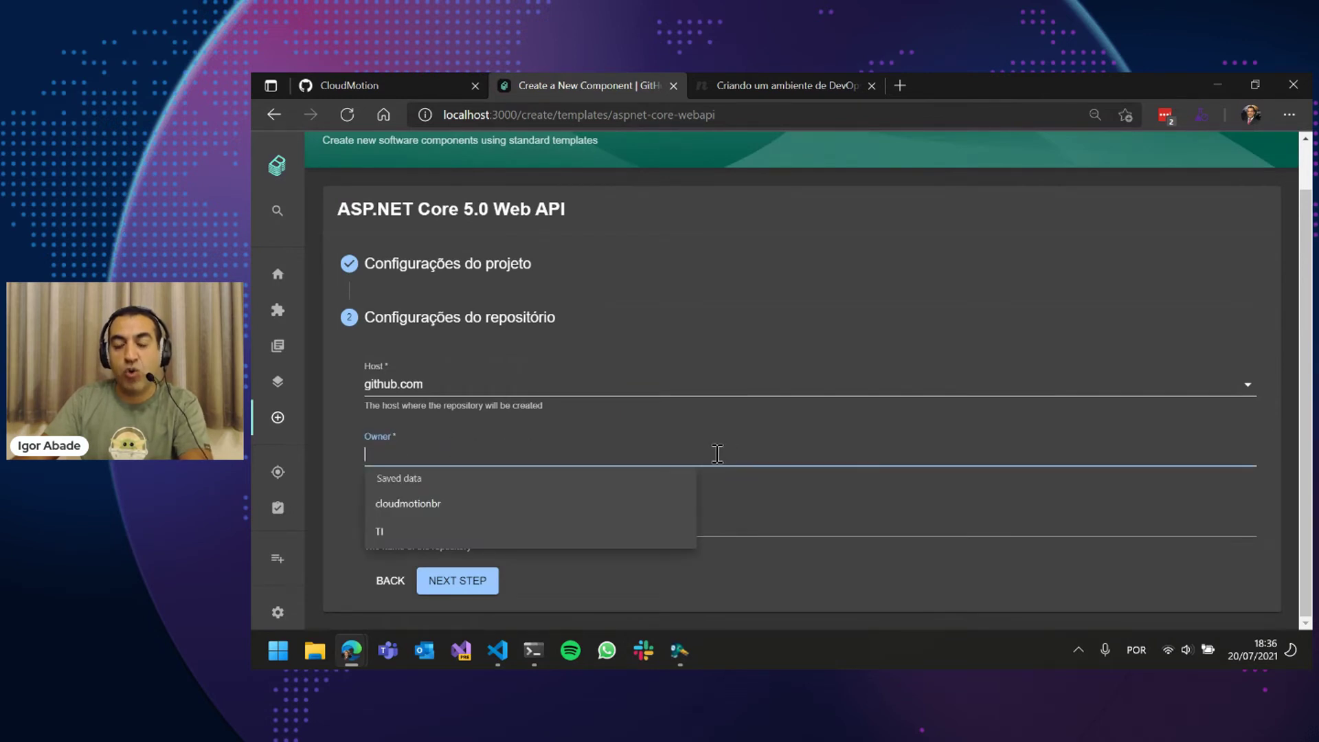
pyautogui.click(447, 505)
pyautogui.click(536, 522)
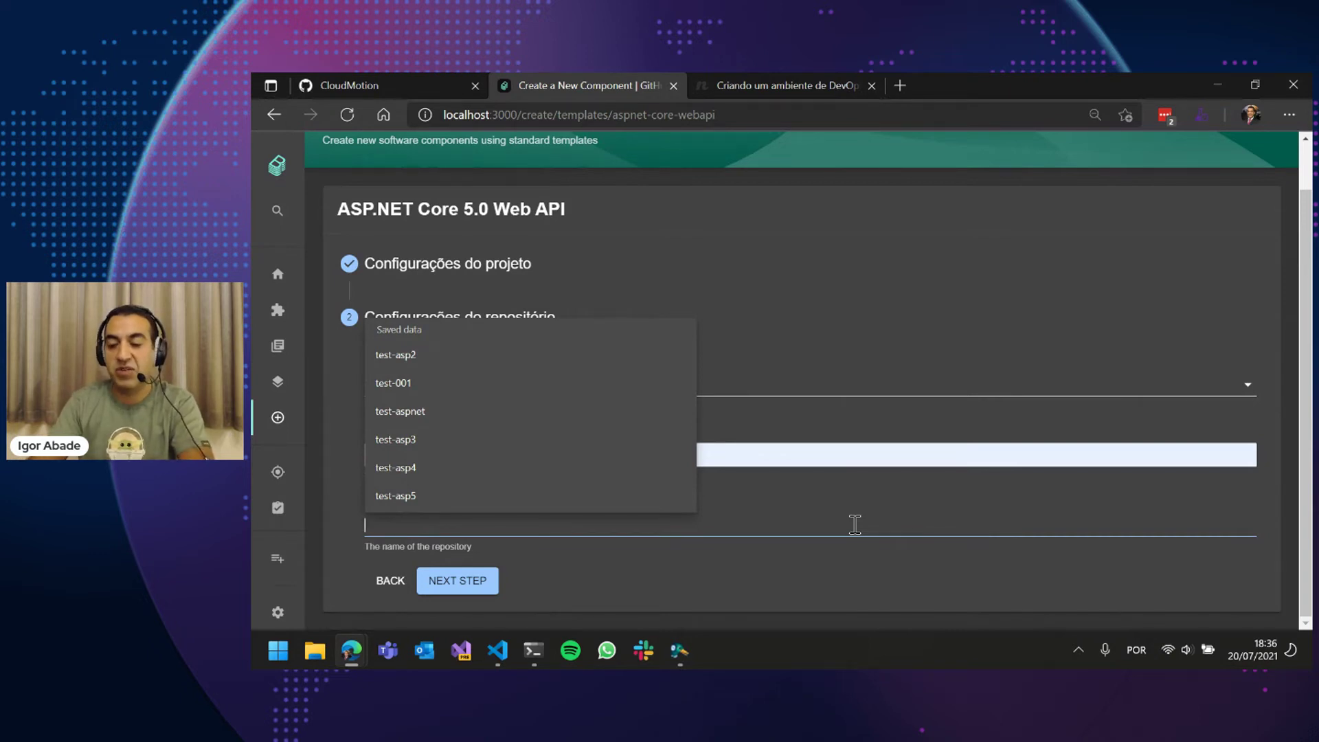
pyautogui.write('te')
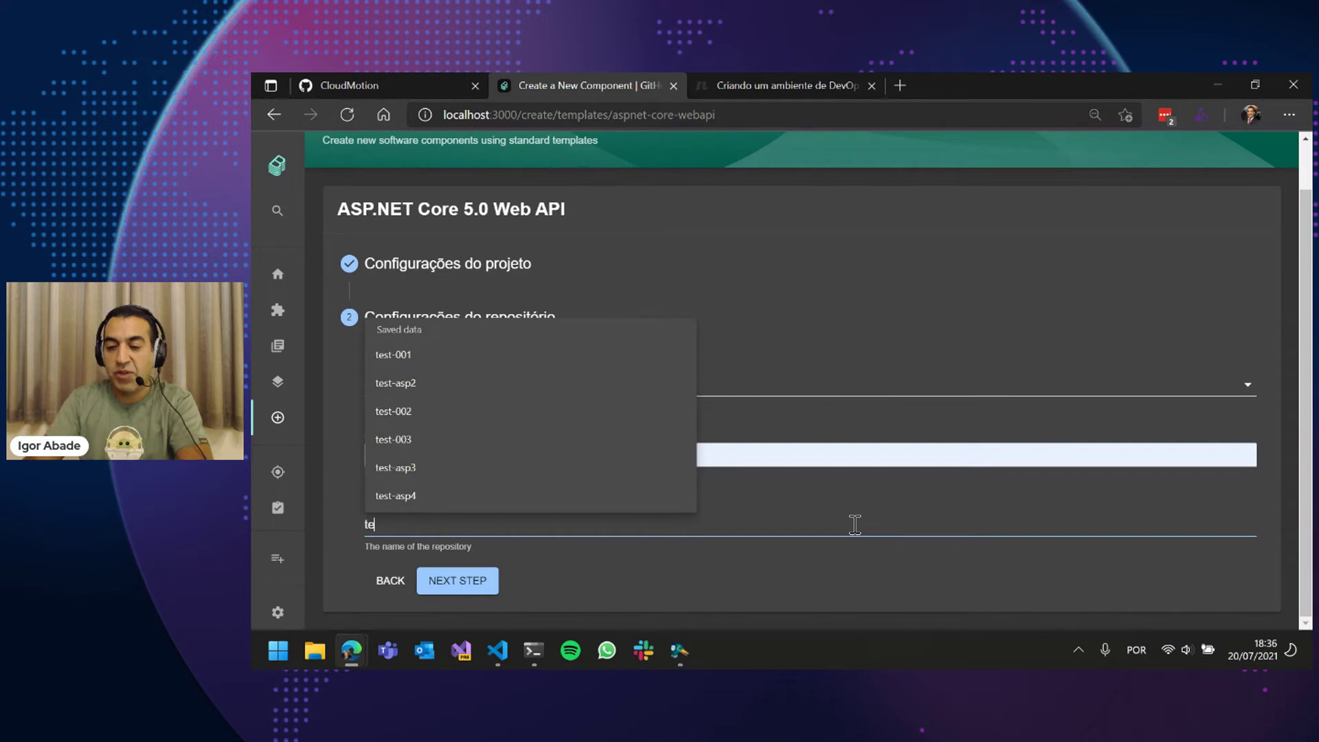
pyautogui.write('st-gh-web-api')
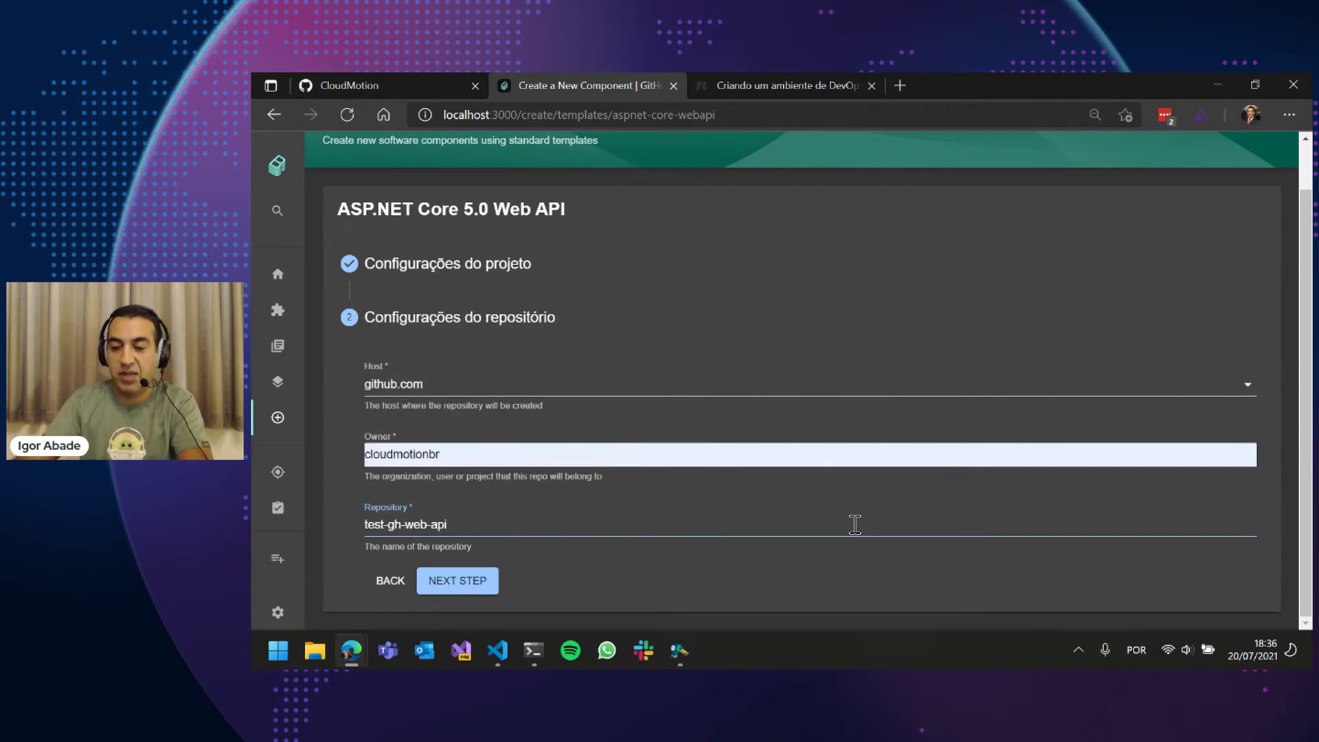
pyautogui.click(472, 584)
pyautogui.click(485, 595)
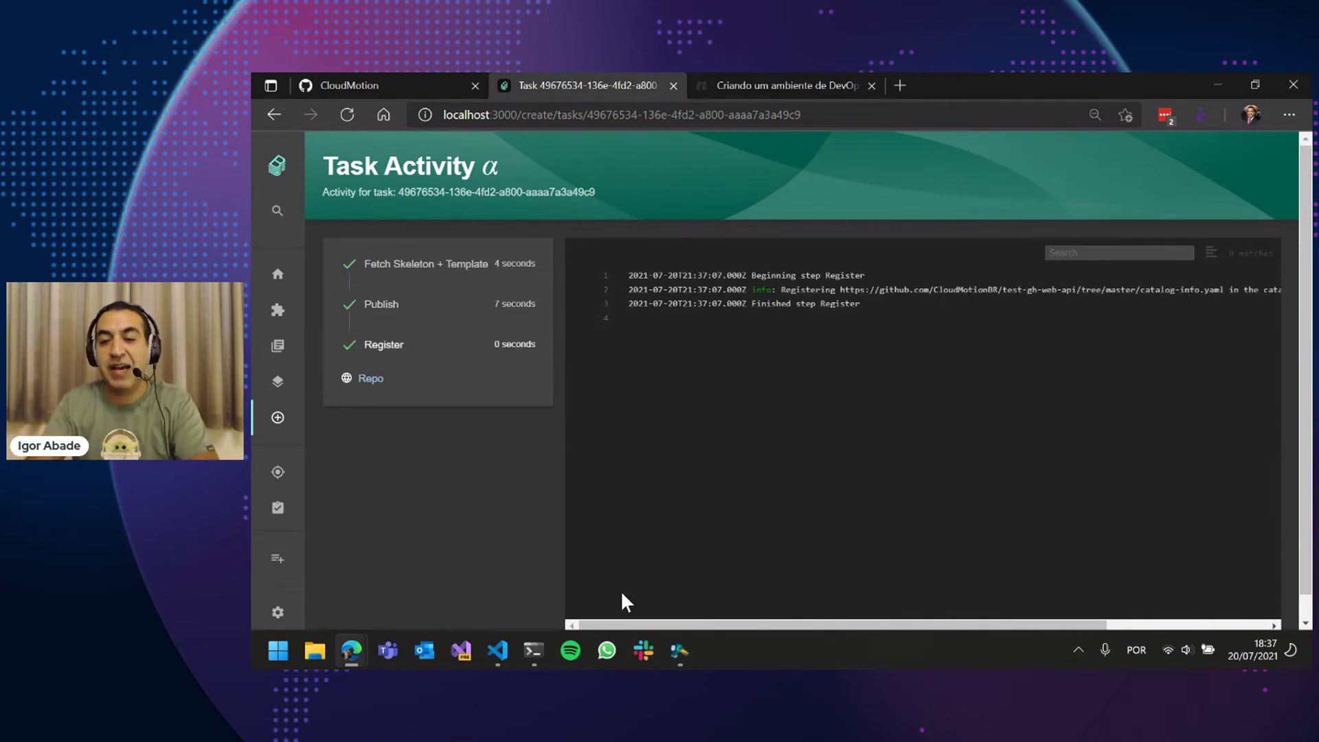
# - Open the generated repository from the finished task and highlight the namespace name in its Program.cs file
pyautogui.click(369, 379)
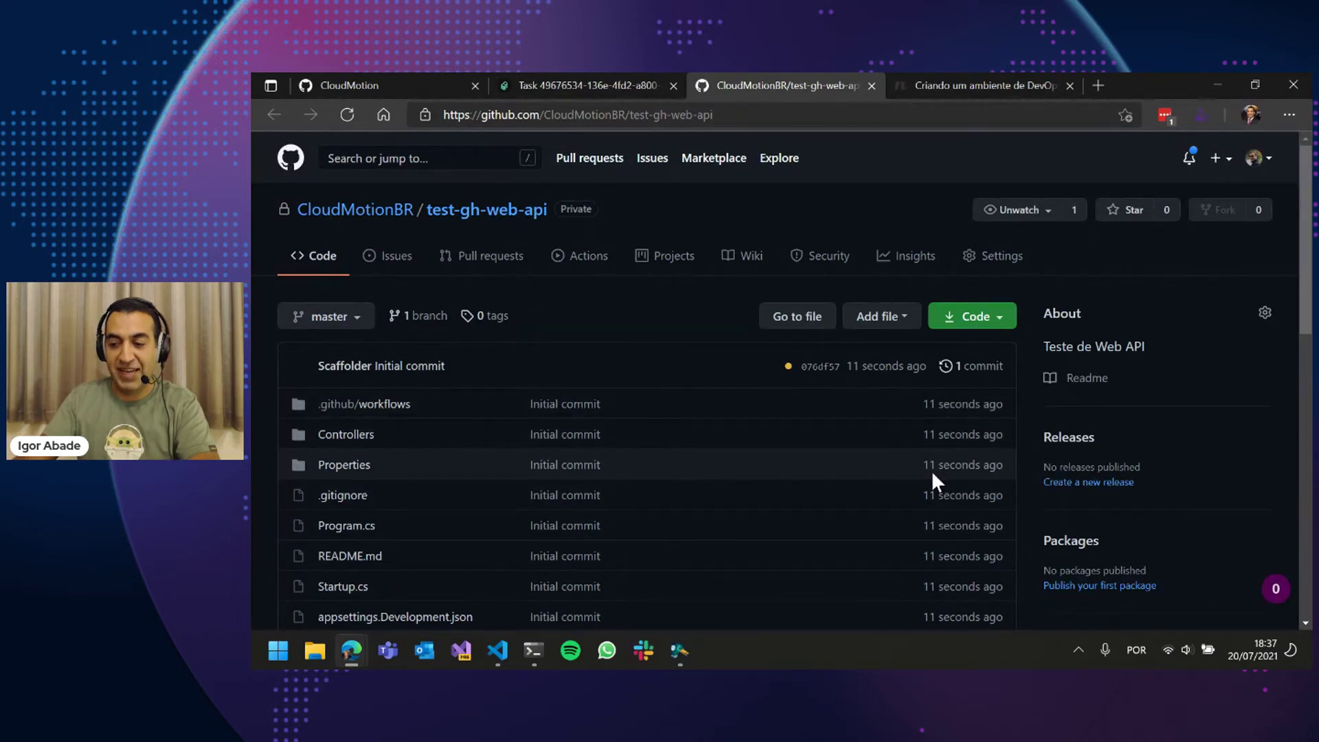
pyautogui.scroll(-2, 931, 471)
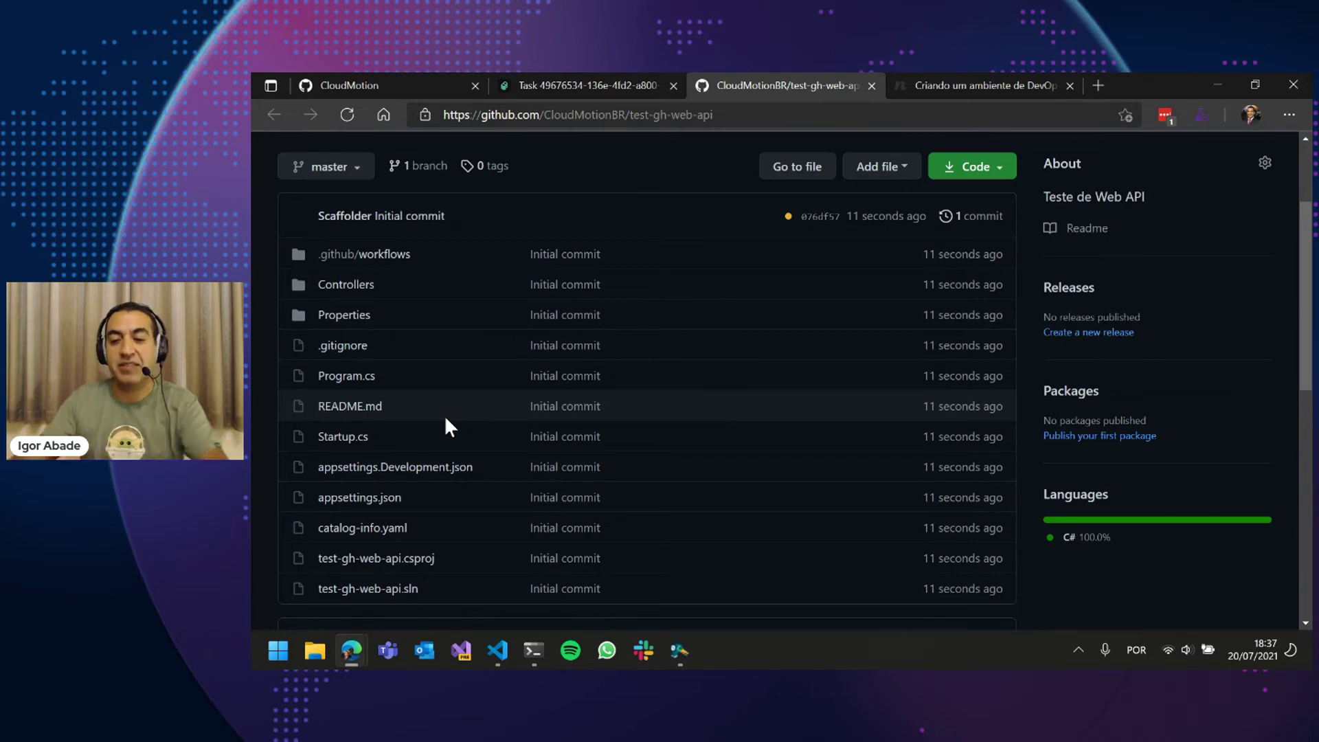
pyautogui.click(359, 376)
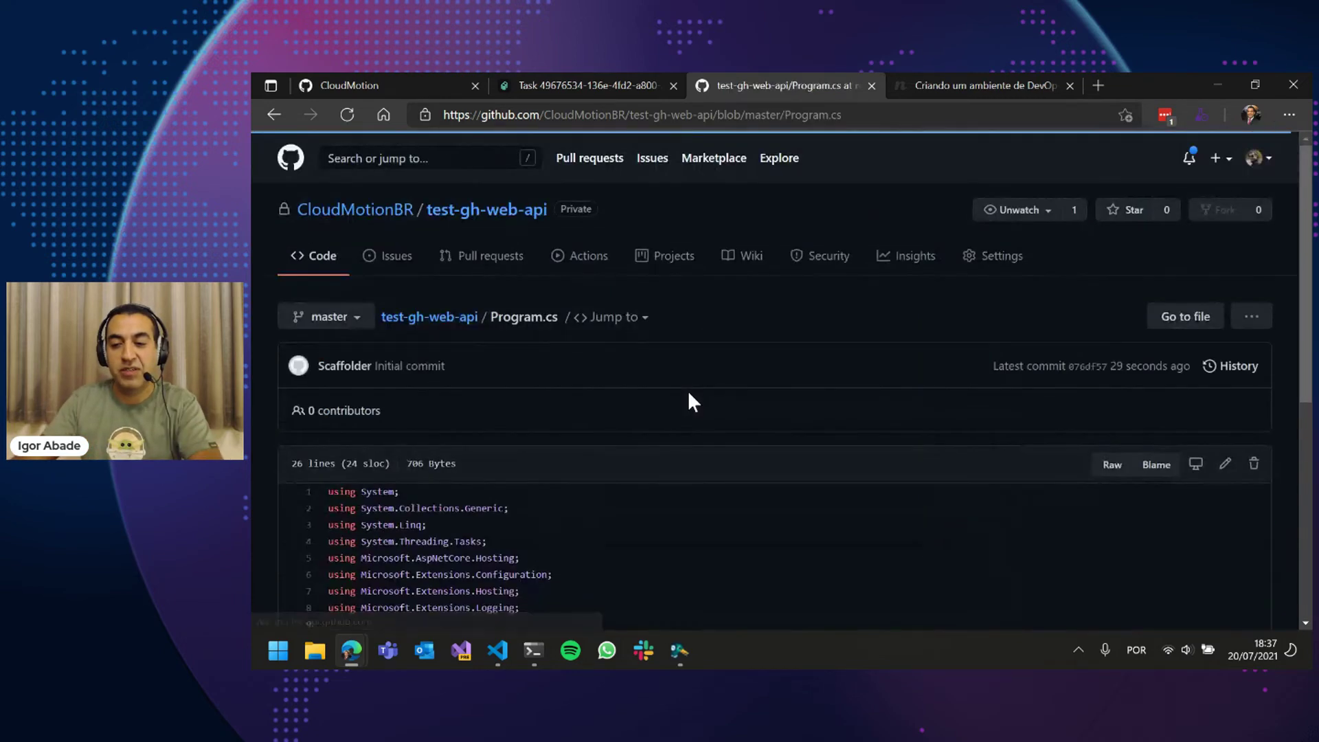
pyautogui.scroll(-3, 688, 359)
pyautogui.moveTo(378, 342); pyautogui.dragTo(563, 342)
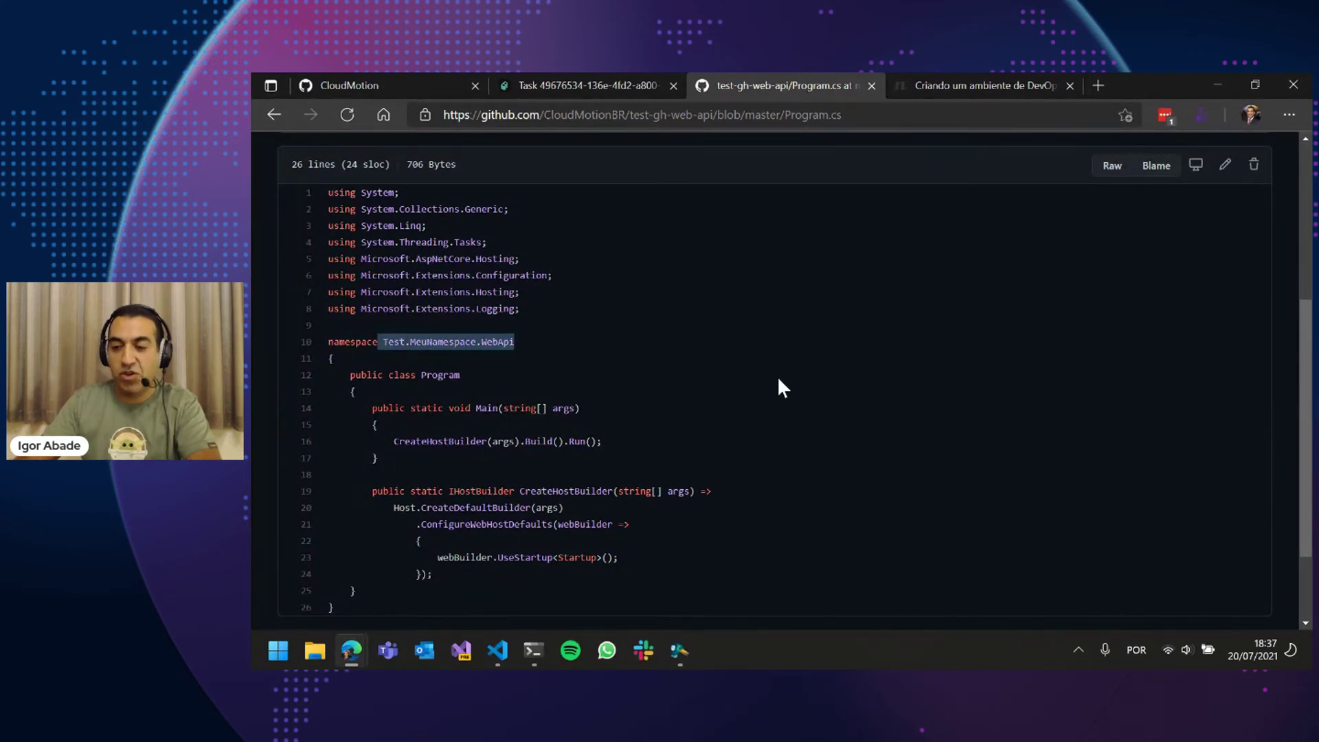
# - Open Startup.cs in the generated repository and highlight the title string in the SwaggerDoc call
pyautogui.hotkey('alt', 'Left')
pyautogui.click(333, 440)
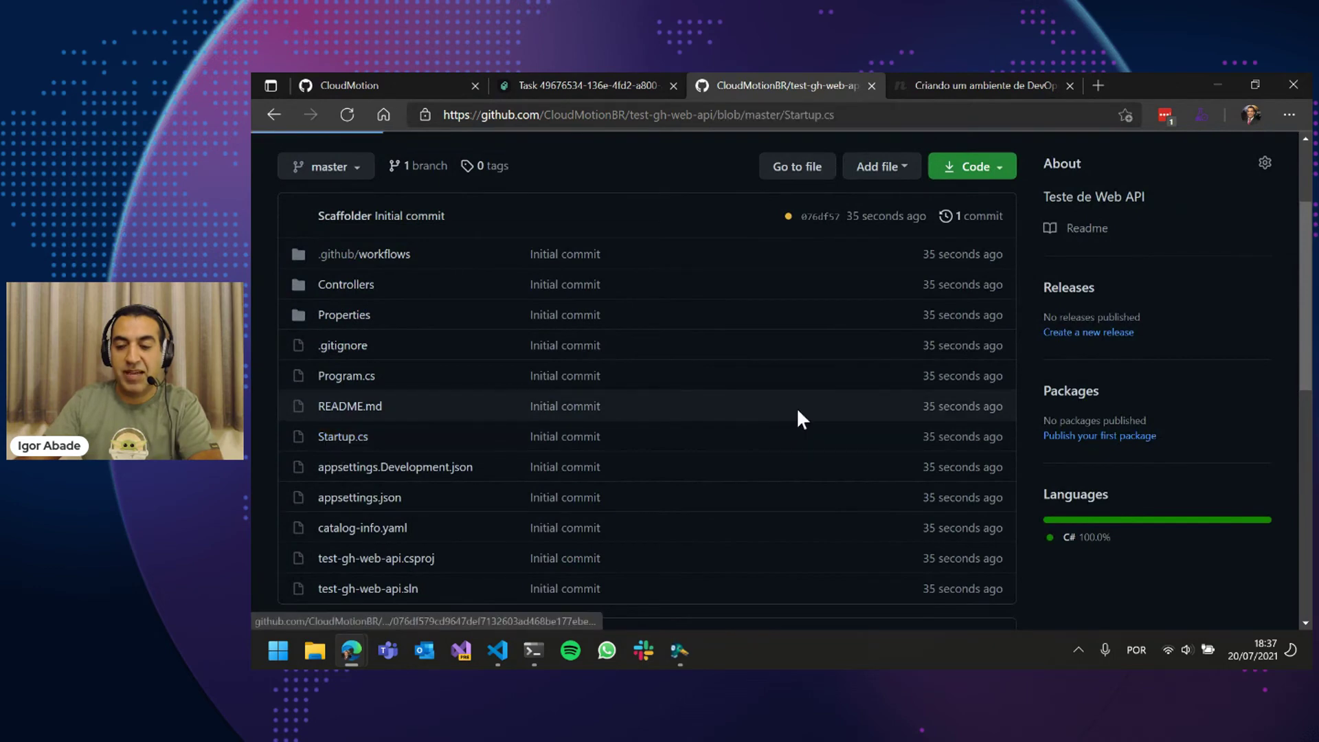
pyautogui.scroll(-8, 802, 373)
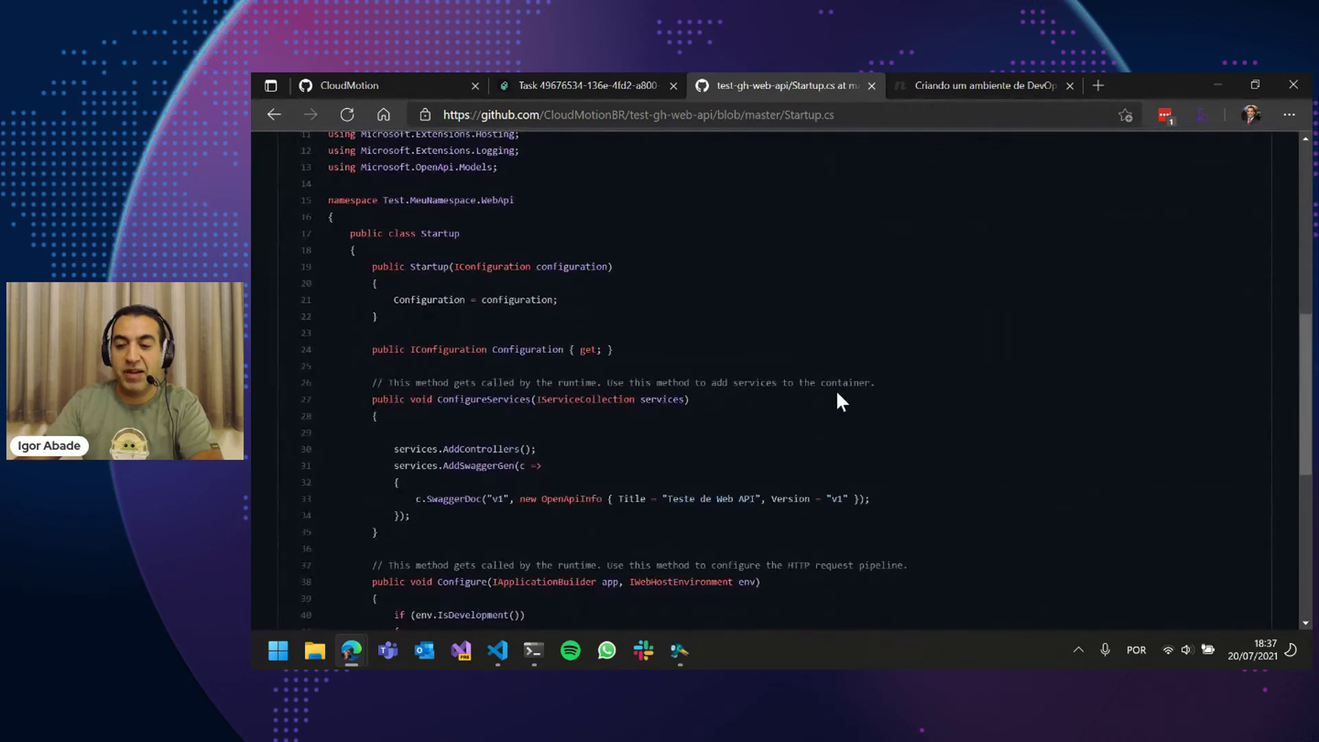
pyautogui.scroll(-1, 815, 413)
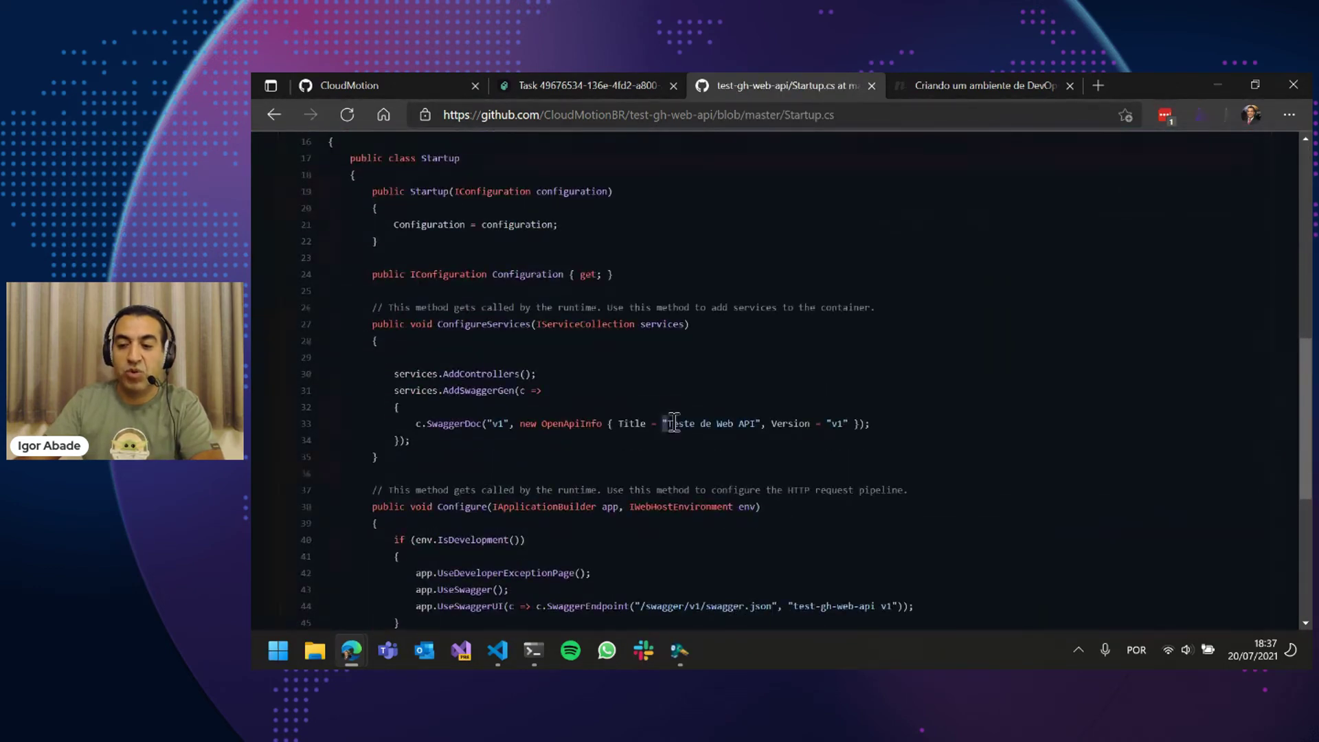
pyautogui.moveTo(663, 423); pyautogui.dragTo(763, 422)
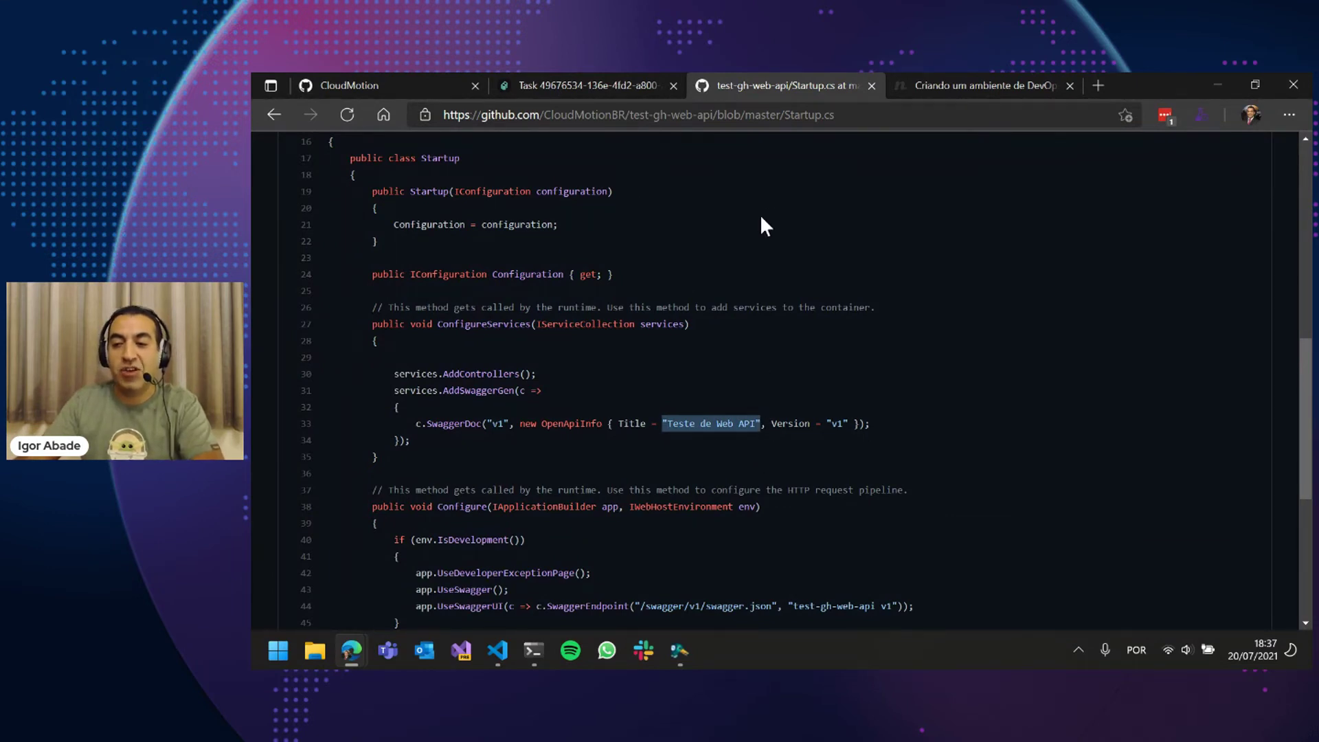
# - Return to the generated repository's file list and examine the project description in its README
pyautogui.hotkey('alt', 'Left')
pyautogui.scroll(-6, 650, 426)
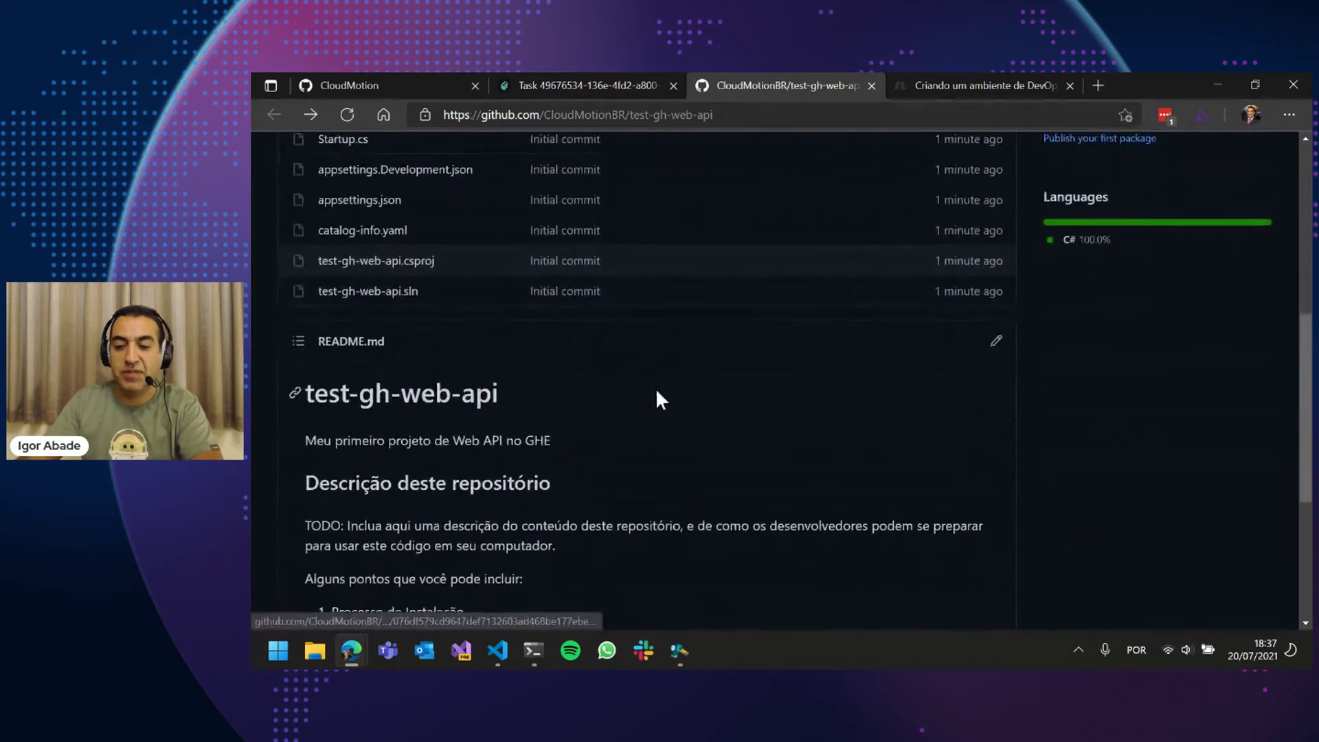
pyautogui.scroll(1, 657, 337)
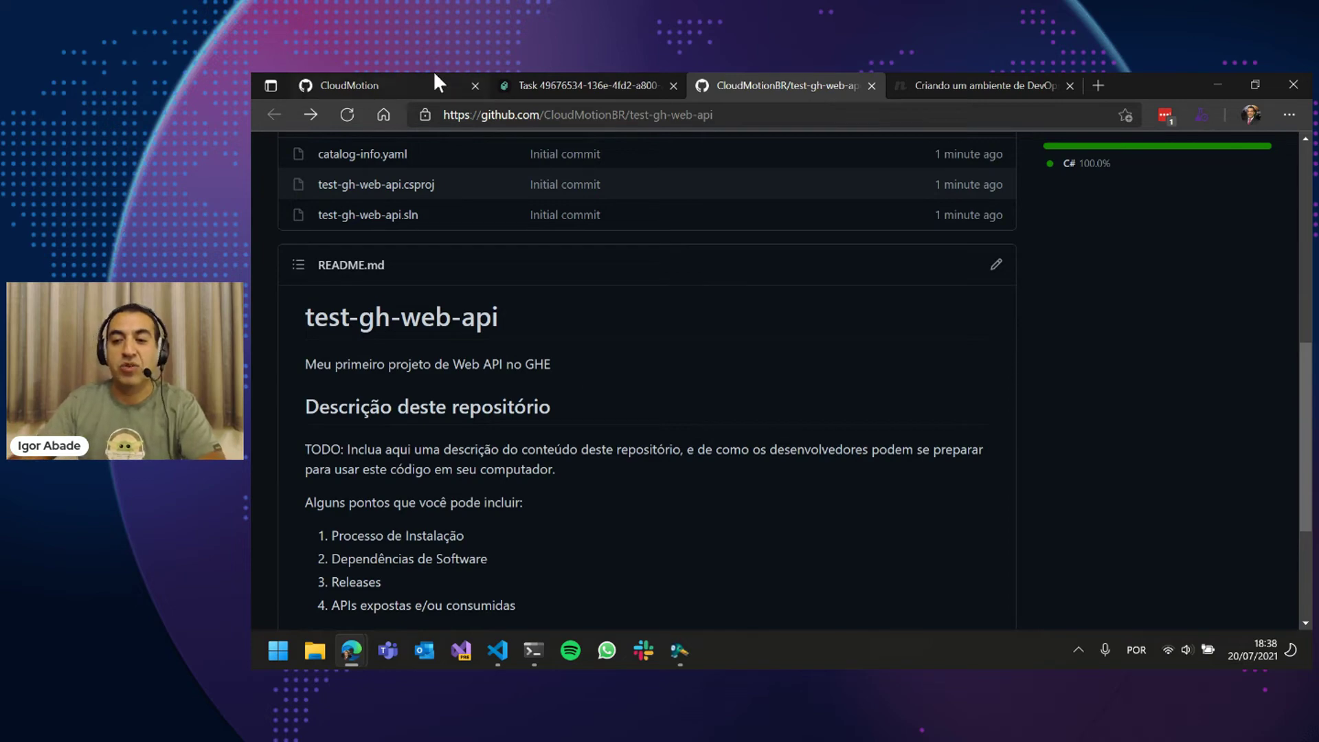
# - Switch to the CloudMotion organization page and browse the backstage-templates repository to the template folder inside aspnetcore-webapi
pyautogui.click(411, 85)
pyautogui.scroll(-1, 621, 377)
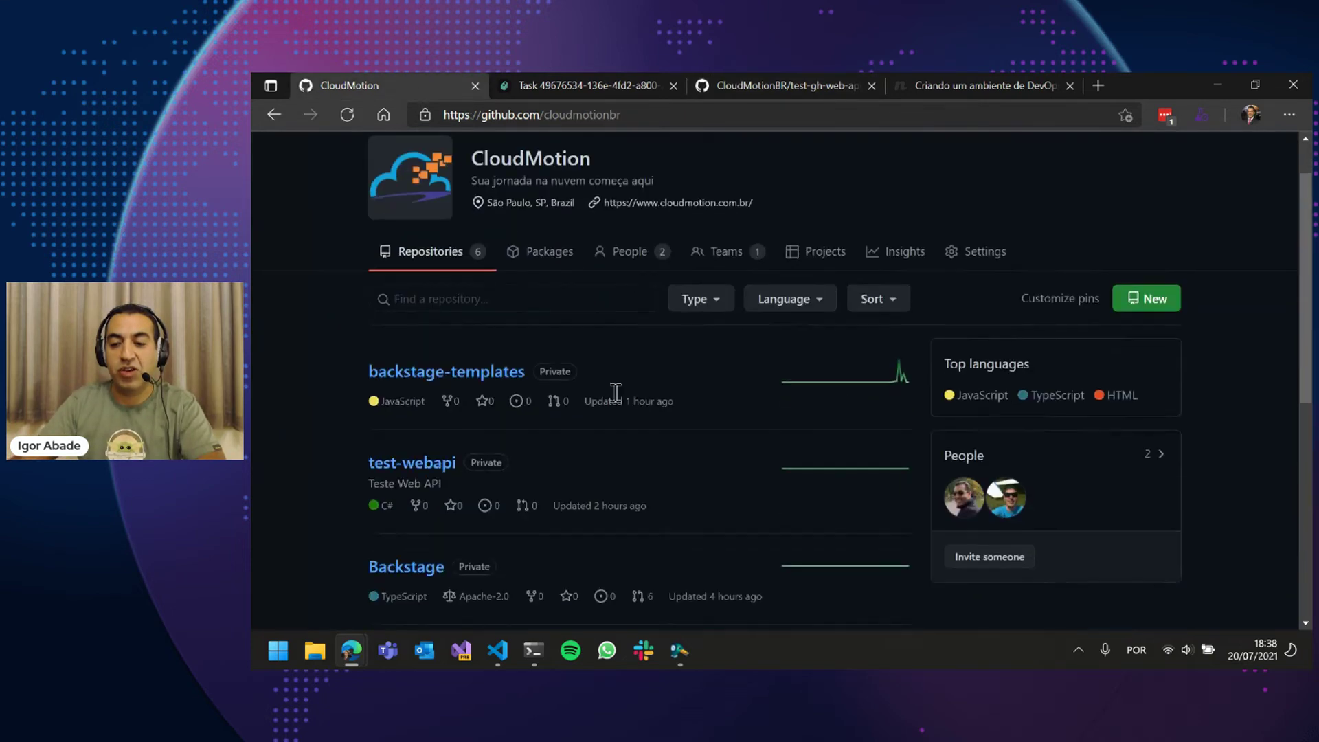
pyautogui.click(492, 360)
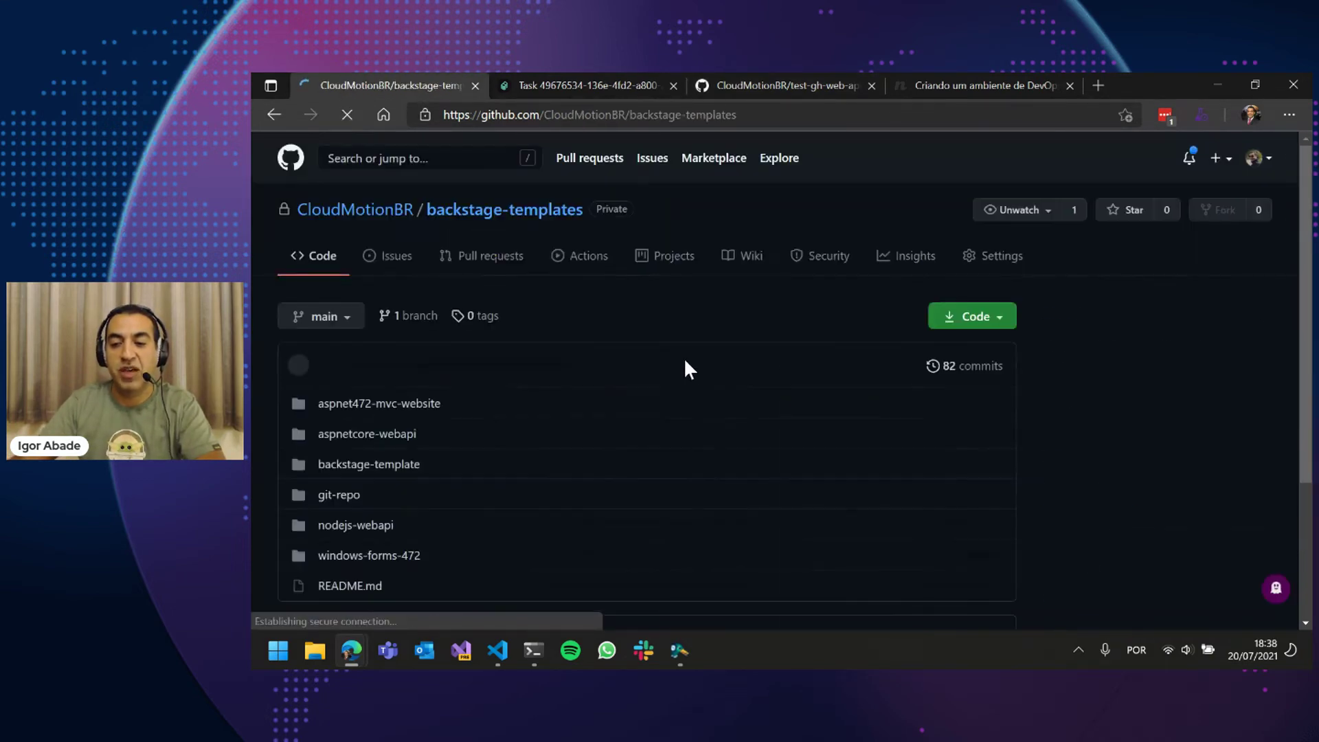
pyautogui.scroll(-2, 632, 380)
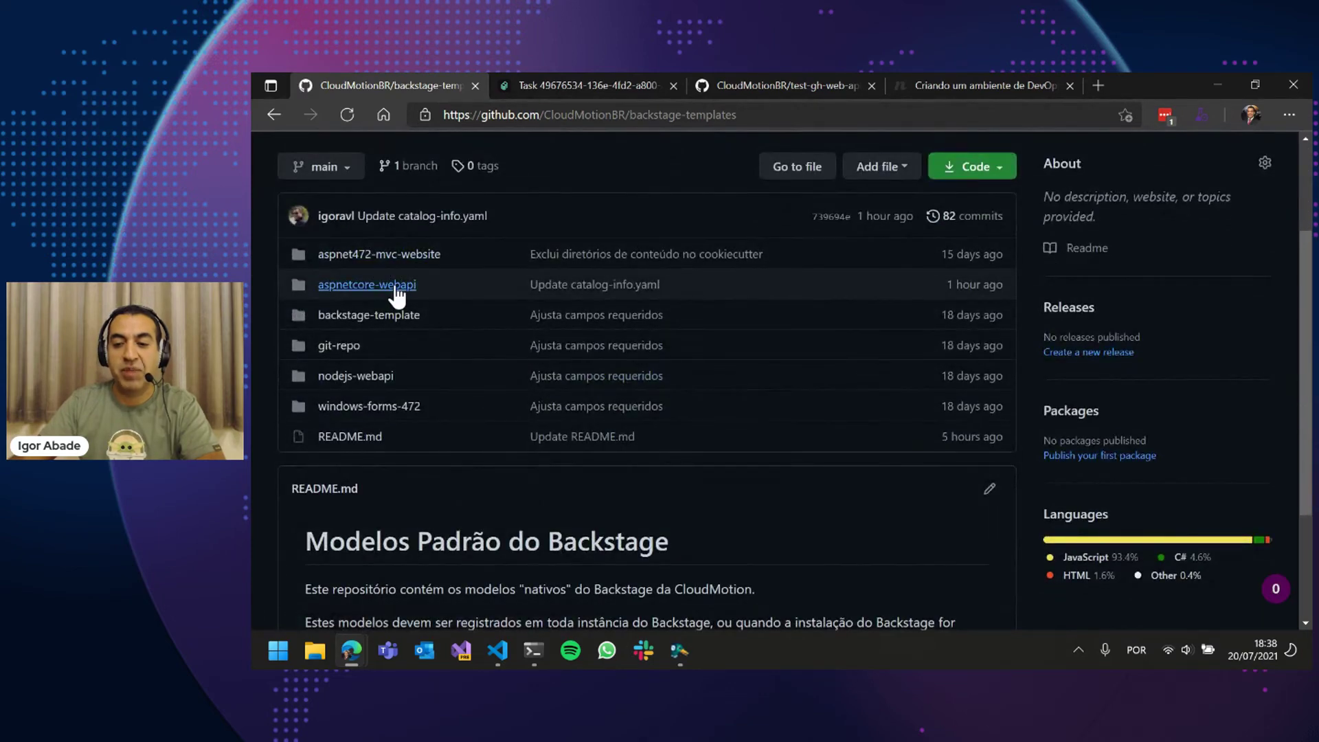
pyautogui.click(398, 287)
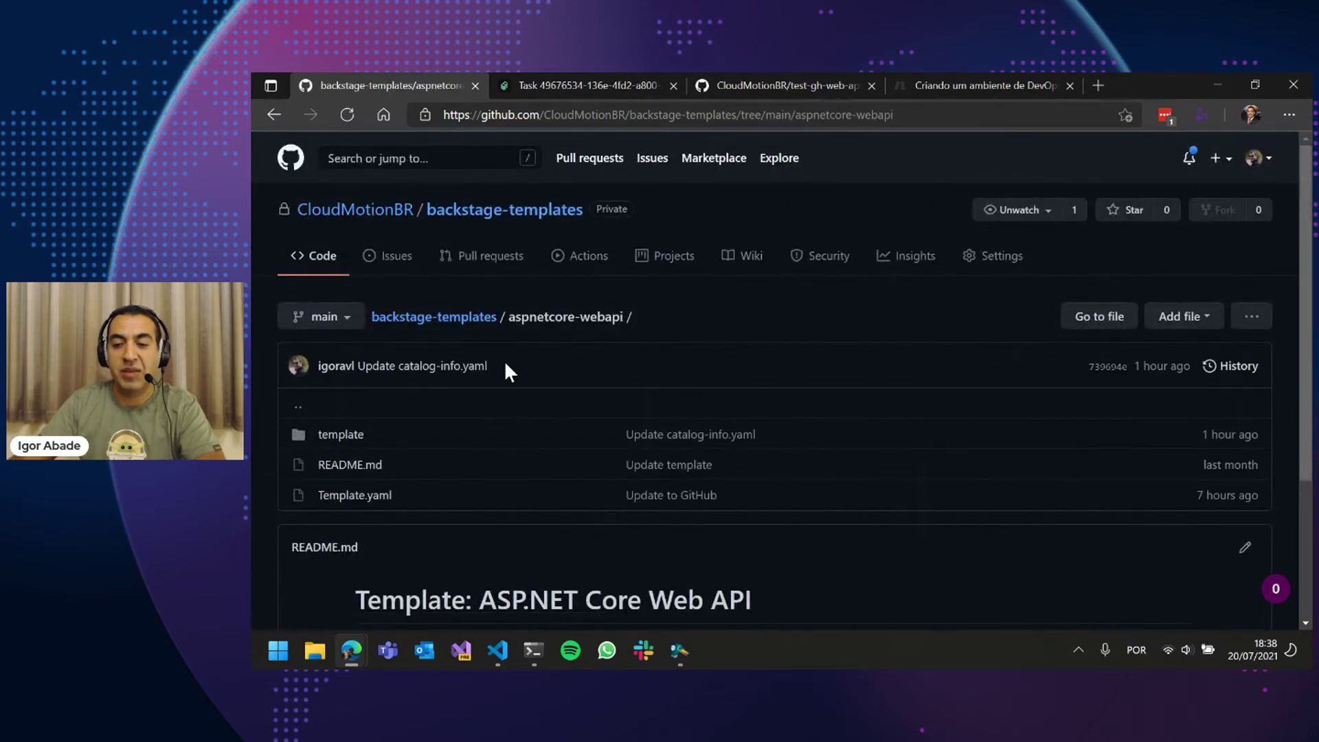
pyautogui.click(347, 436)
pyautogui.scroll(-3, 584, 440)
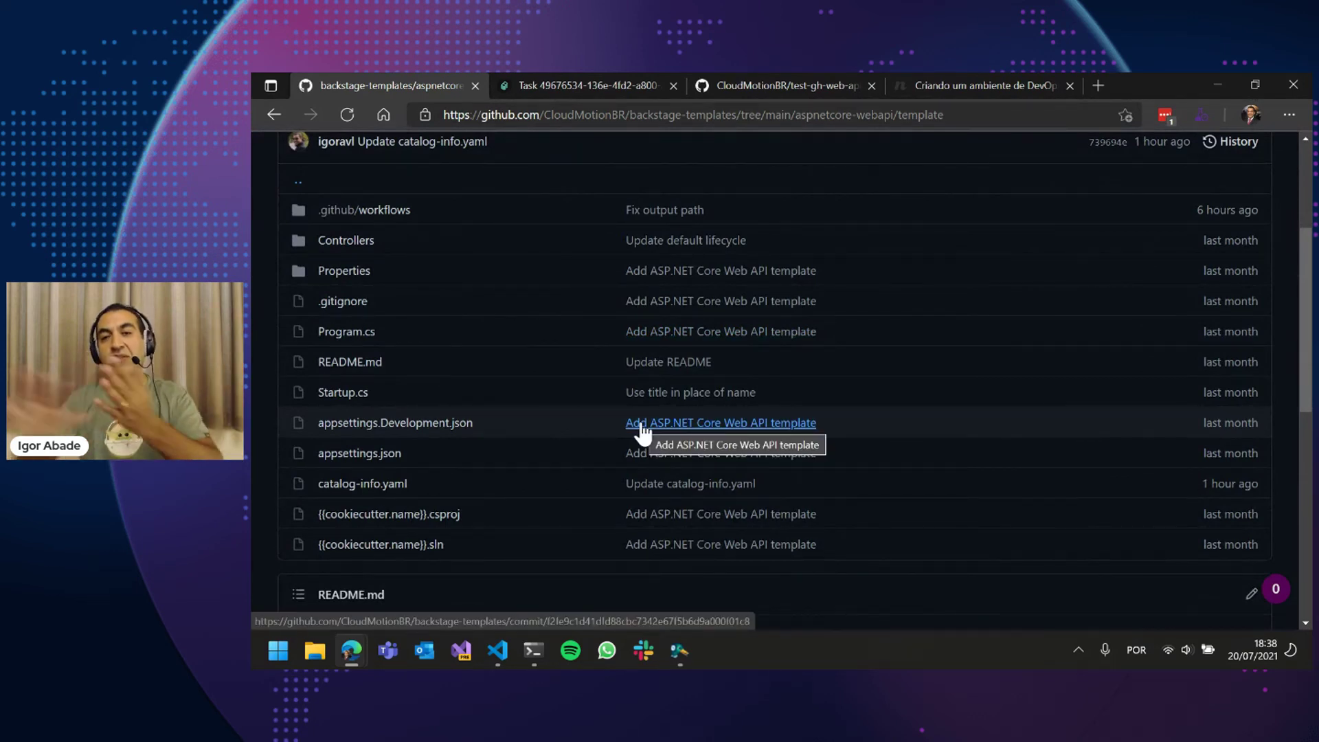
# - Open the template's Startup.cs and highlight the "{{ cookiecutter.title }}" placeholder in the SwaggerDoc call
pyautogui.click(342, 395)
pyautogui.scroll(-9, 886, 382)
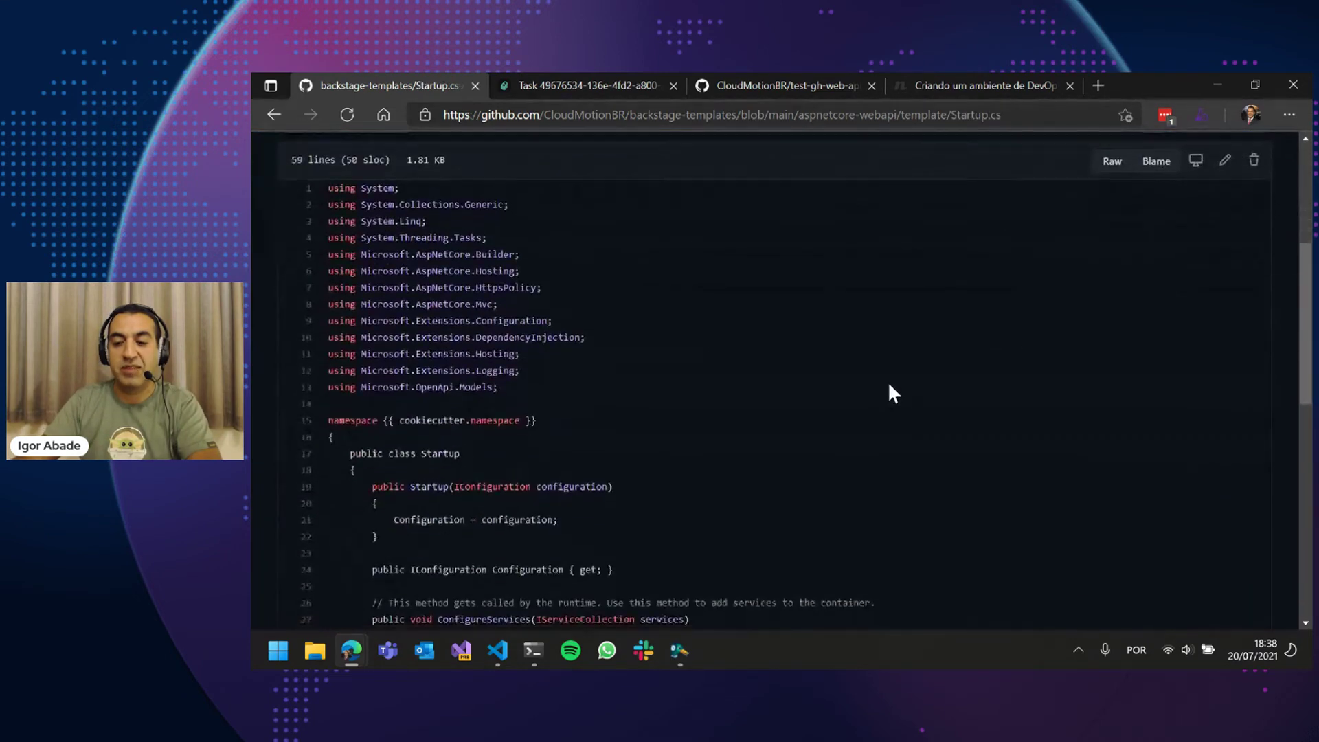
pyautogui.hotkey('ctrl', '+')
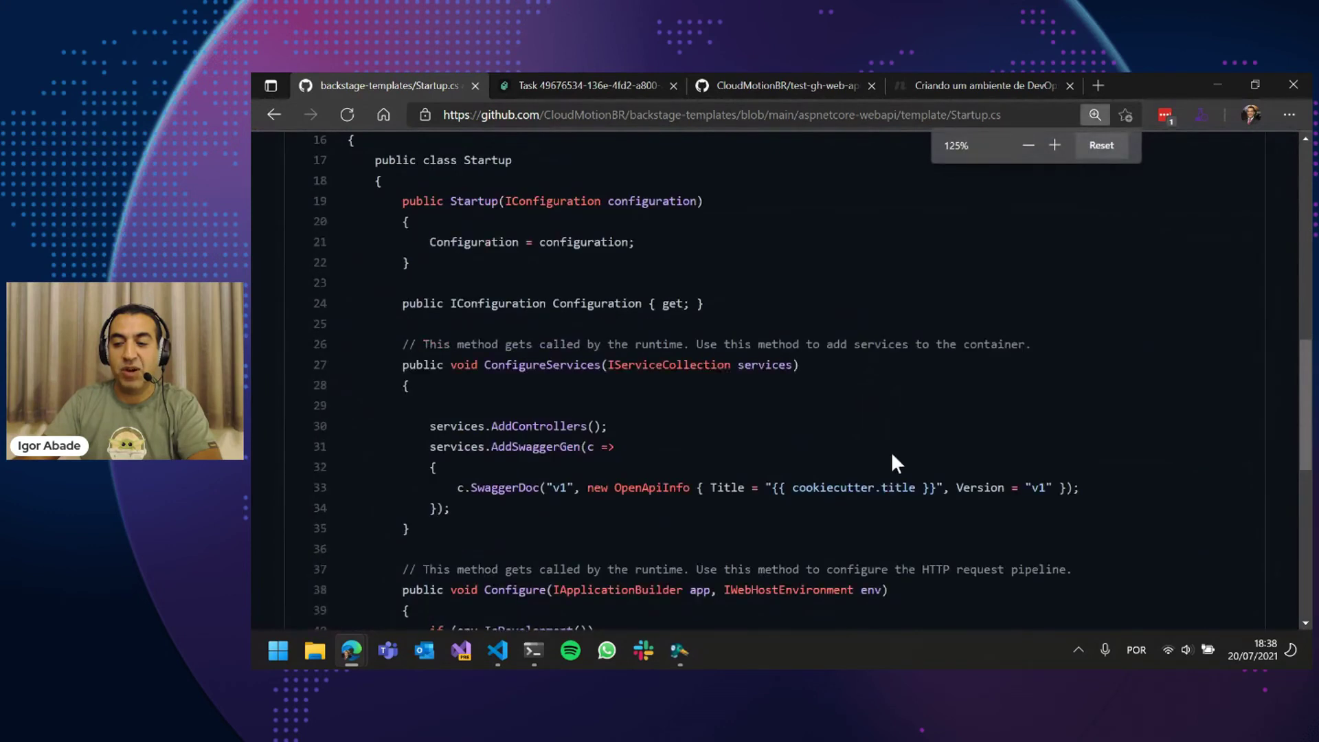
pyautogui.moveTo(772, 488); pyautogui.dragTo(937, 491)
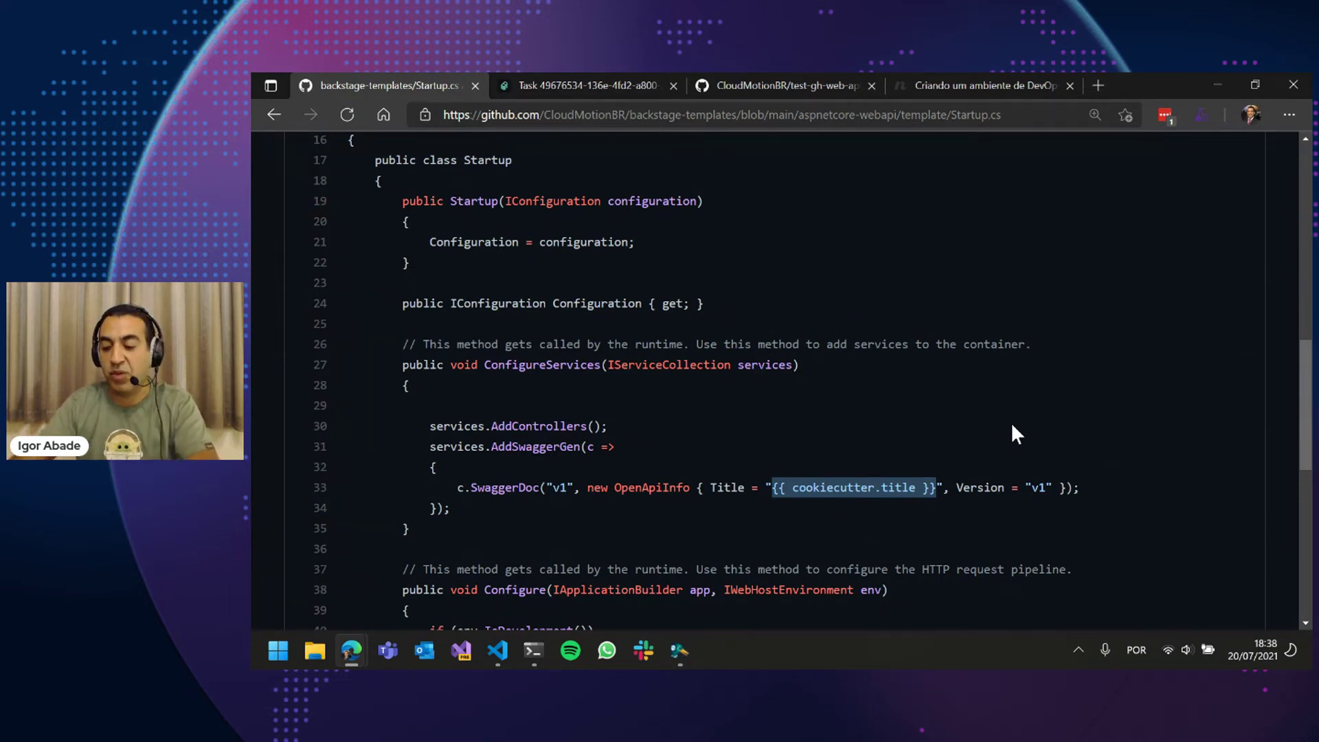
# - Return to the template folder's file list and open its .github/workflows folder
pyautogui.hotkey('alt', 'Left')
pyautogui.click(427, 284)
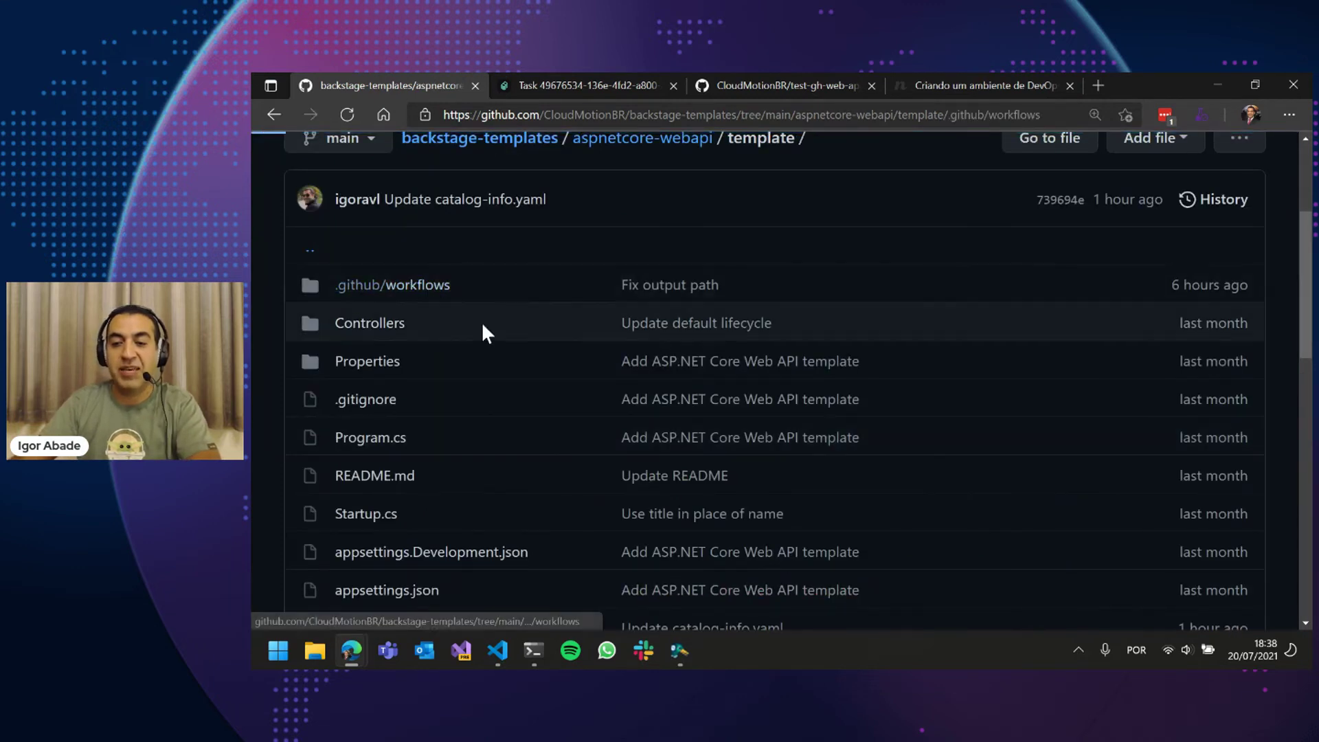